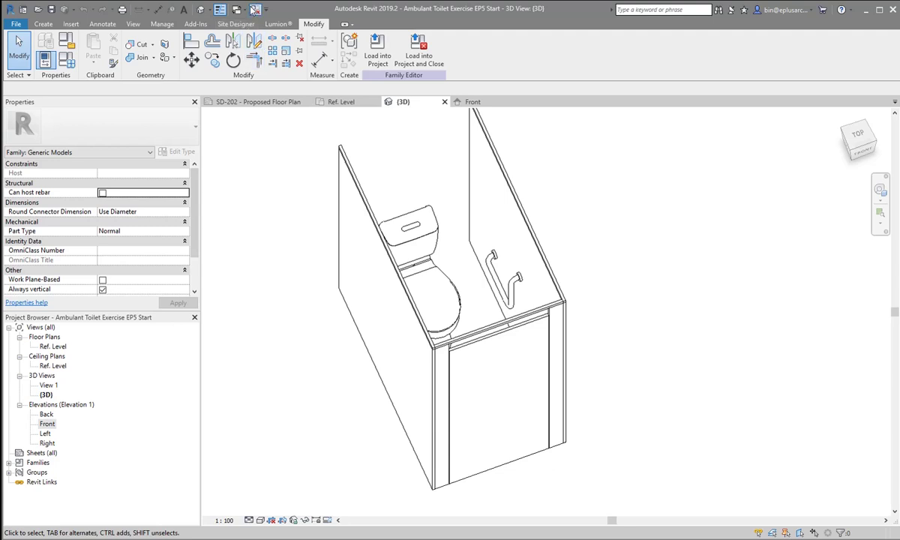
# Step: Close inactive views, create a project from the Architectural Template, and return to the family's 3D view
pyautogui.click(255, 9)
pyautogui.click(16, 25)
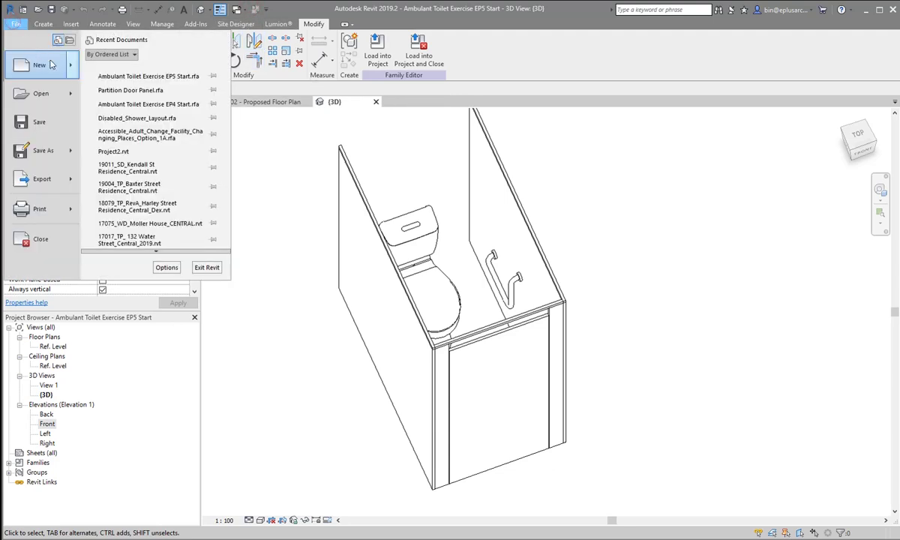
pyautogui.click(117, 71)
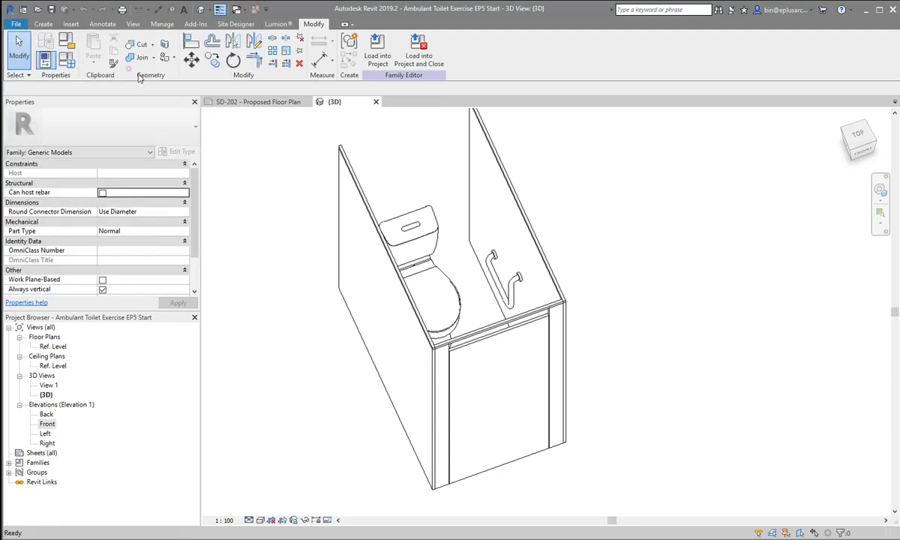
pyautogui.click(571, 253)
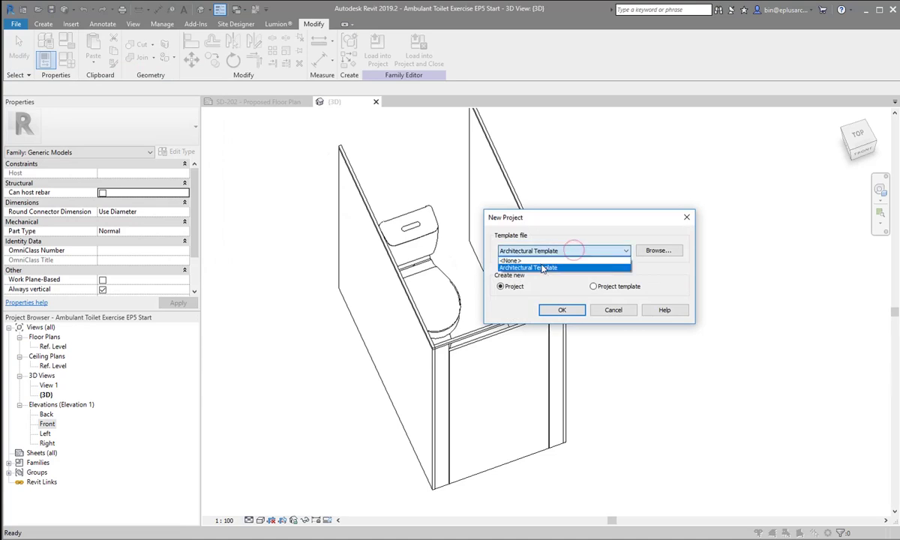
pyautogui.click(539, 267)
pyautogui.click(575, 310)
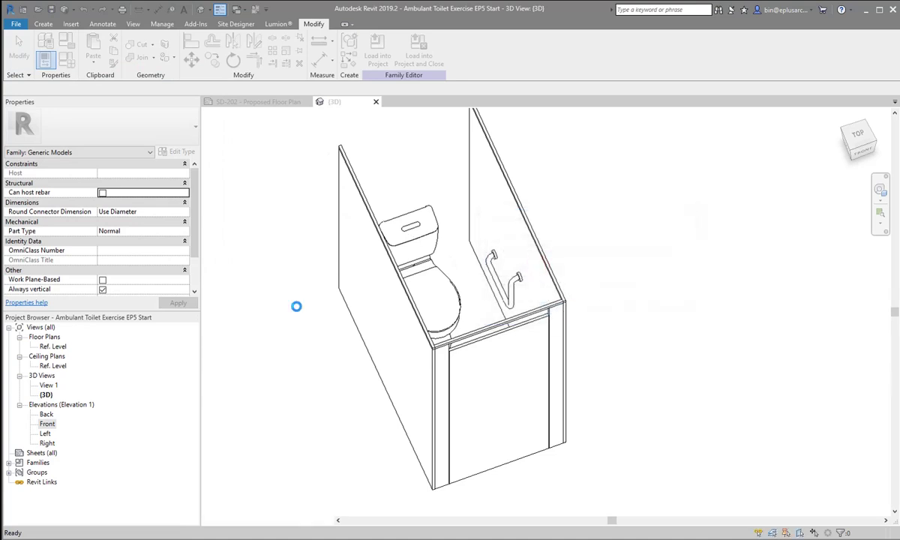
pyautogui.click(353, 103)
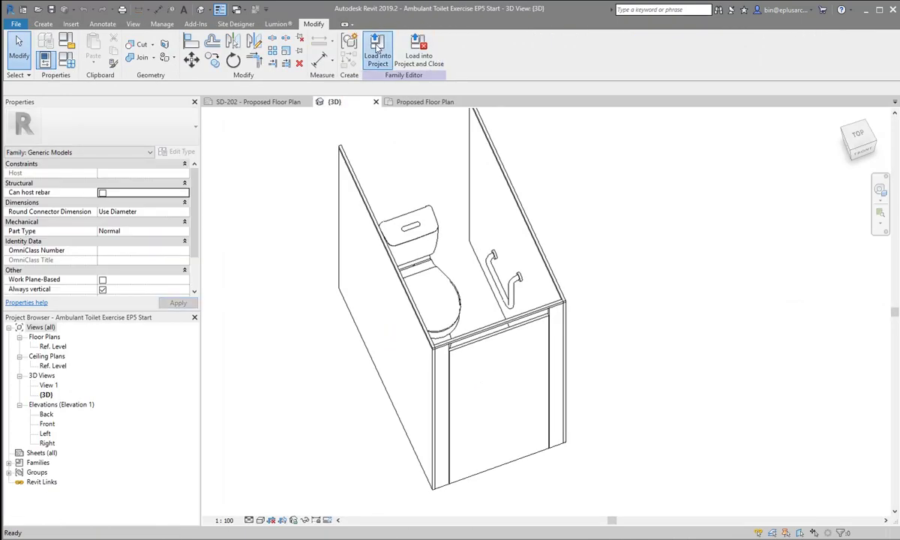
# Step: Load the toilet family into Project7 and place the cubicle in the floor plan
pyautogui.click(376, 52)
pyautogui.click(351, 245)
pyautogui.click(392, 373)
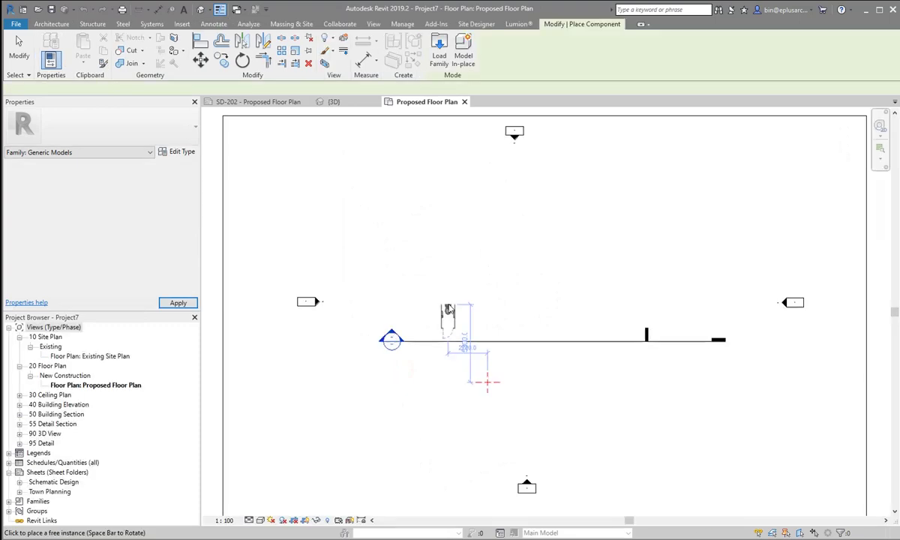
pyautogui.click(535, 294)
pyautogui.scroll(2, 535, 294)
pyautogui.scroll(3, 535, 293)
pyautogui.press('Escape')
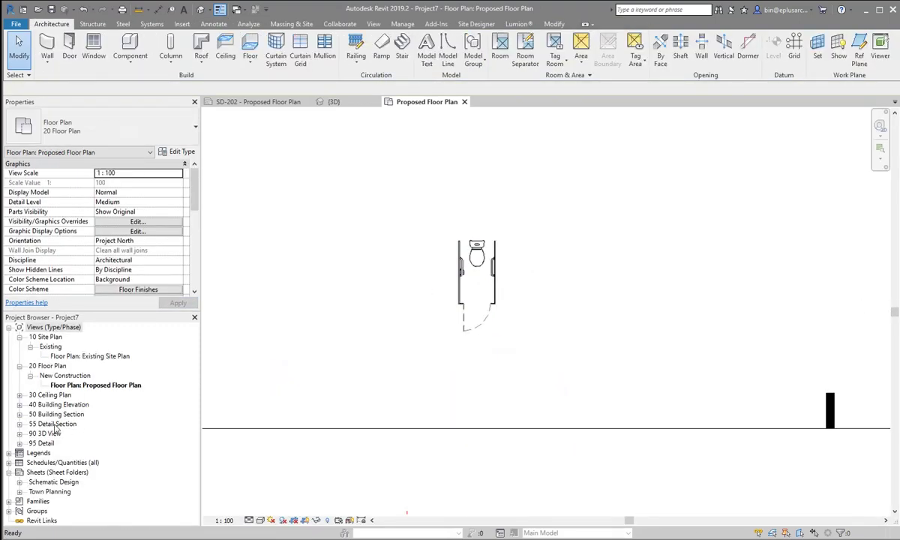
# Step: Expand the building elevations and open Proposed Elevation 3-a
pyautogui.click(55, 414)
pyautogui.doubleClick(60, 405)
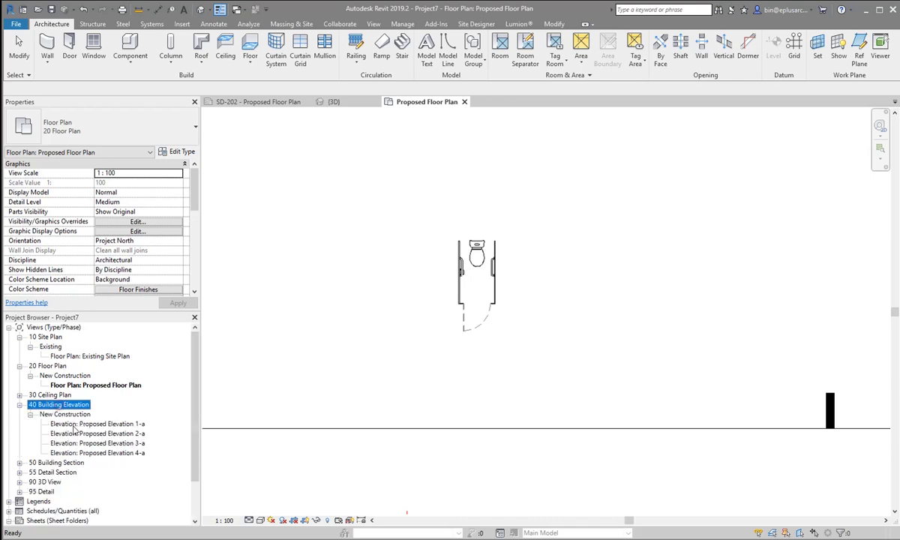
pyautogui.doubleClick(107, 443)
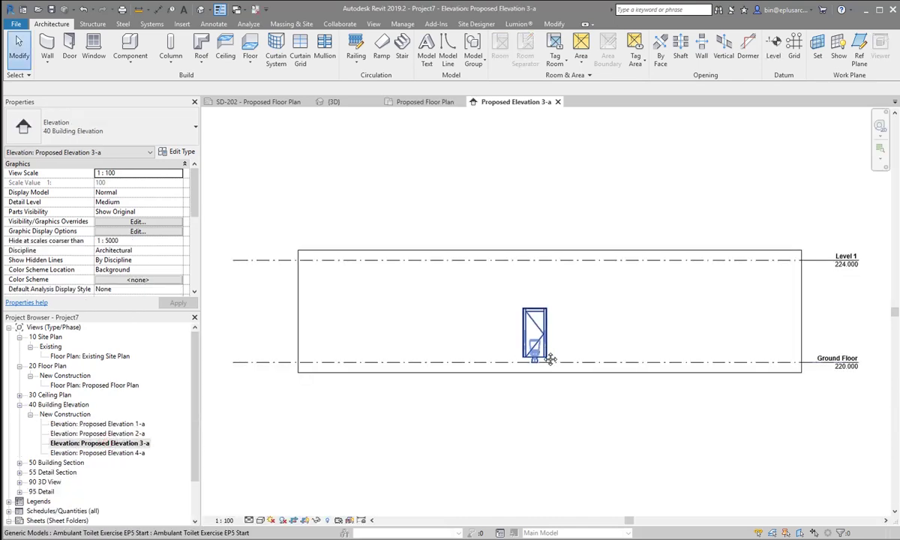
pyautogui.scroll(3, 540, 353)
pyautogui.scroll(3, 541, 339)
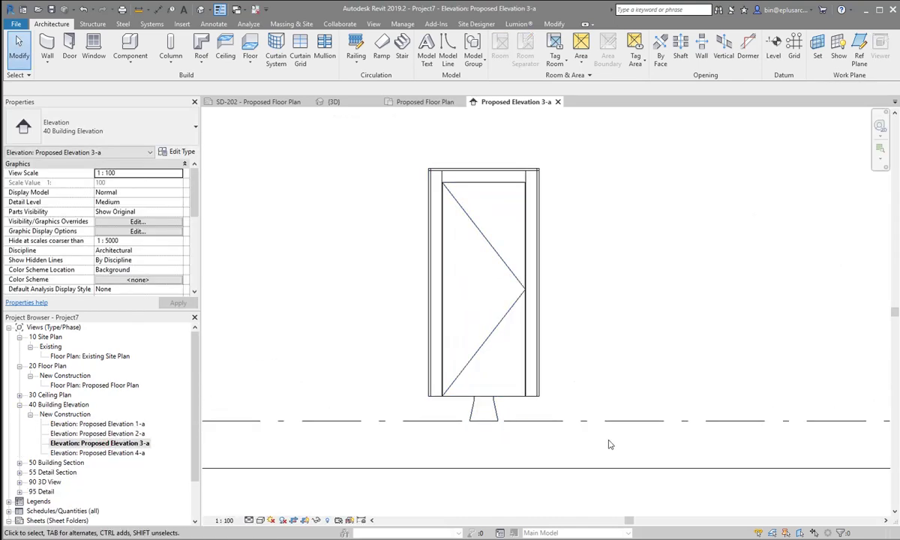
pyautogui.scroll(2, 500, 424)
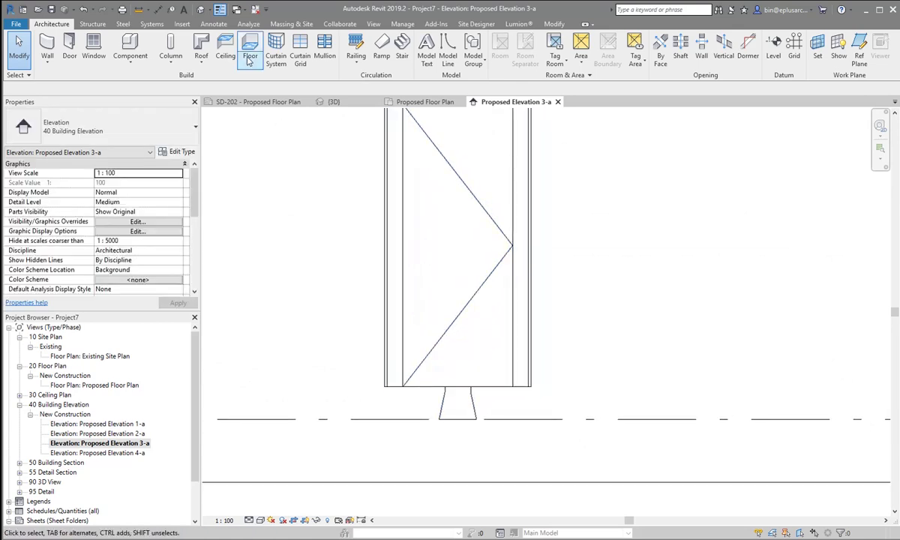
pyautogui.click(373, 24)
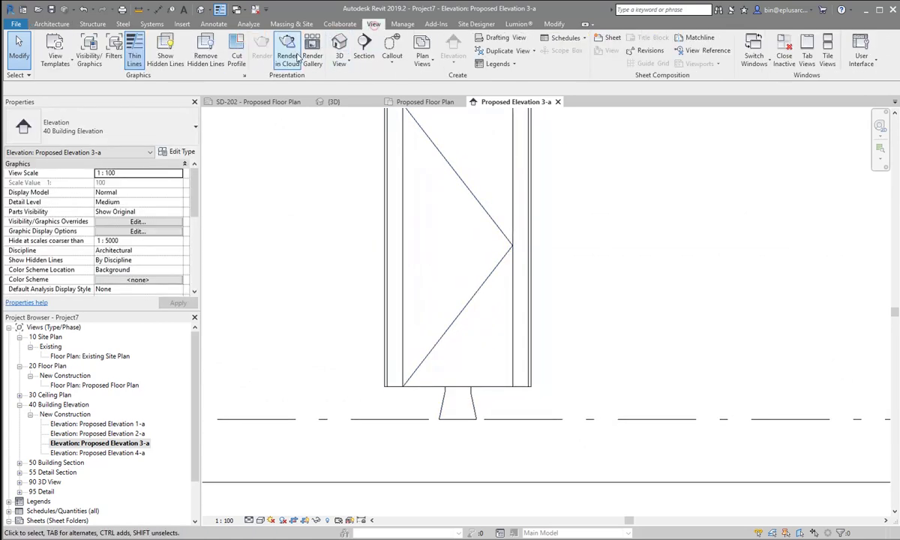
# Step: Show the toilet's hidden lines through the cubicle door with Show Hidden Lines
pyautogui.click(166, 54)
pyautogui.click(410, 273)
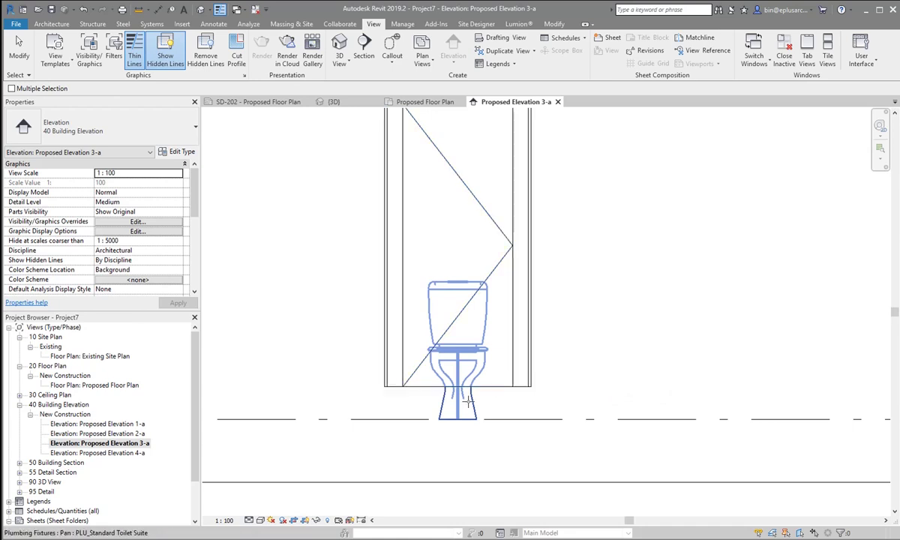
pyautogui.click(520, 321)
pyautogui.click(484, 319)
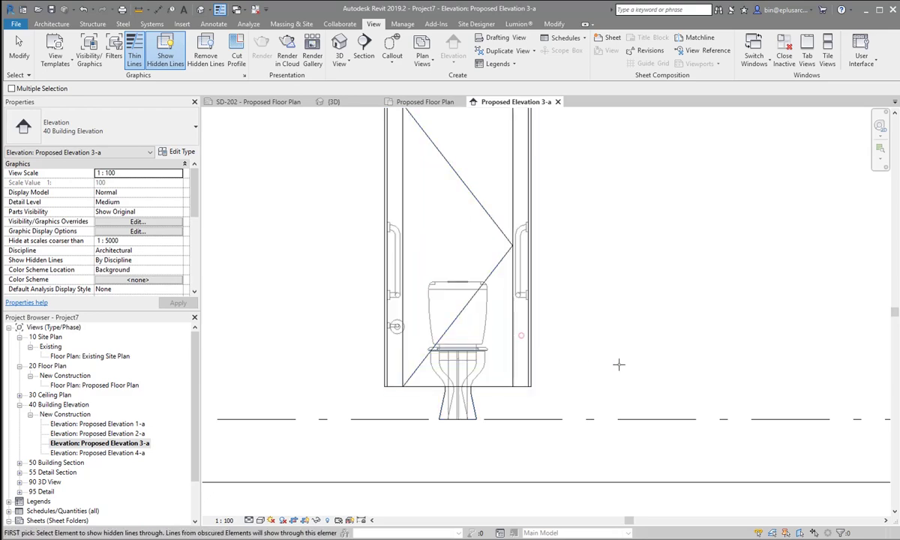
pyautogui.press('Escape')
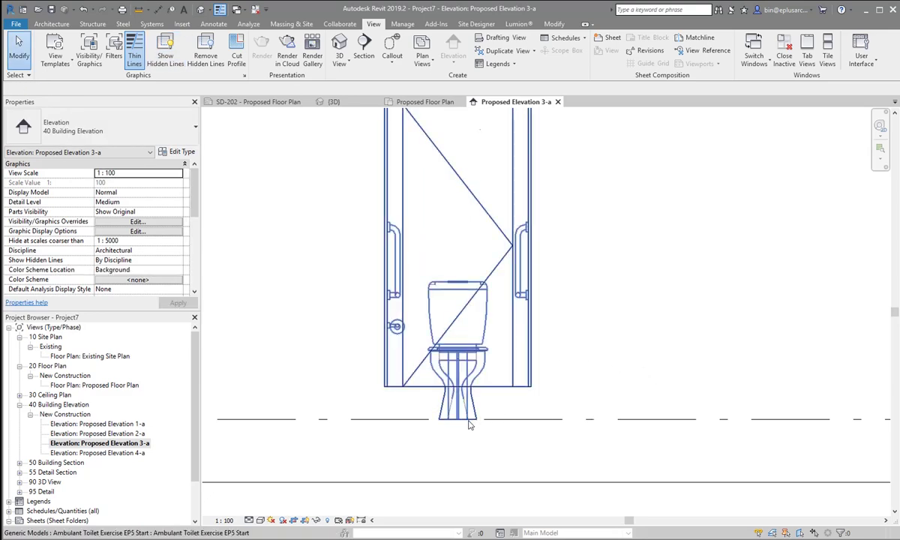
# Step: Set the Proposed Elevation 3-a view scale to 1:20
pyautogui.scroll(2, 476, 422)
pyautogui.scroll(-2, 528, 436)
pyautogui.scroll(-1, 536, 431)
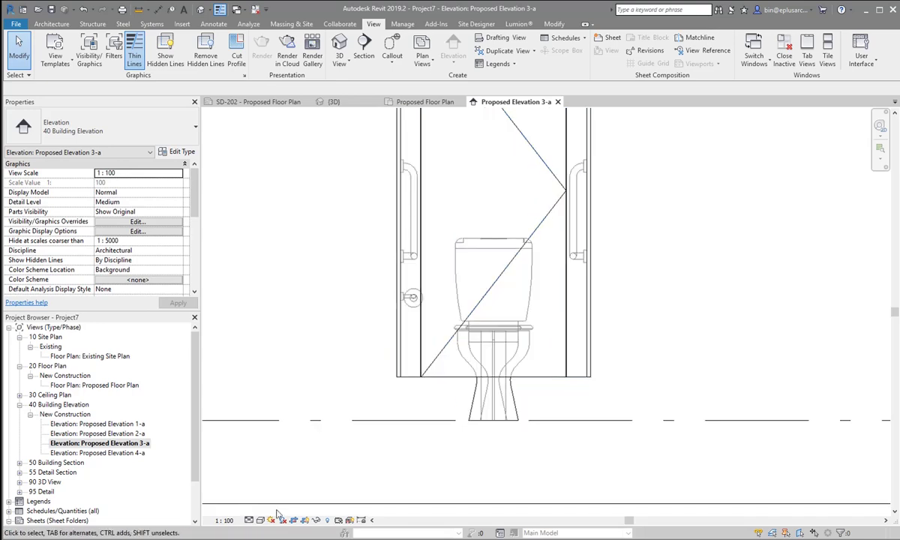
pyautogui.click(225, 521)
pyautogui.click(229, 413)
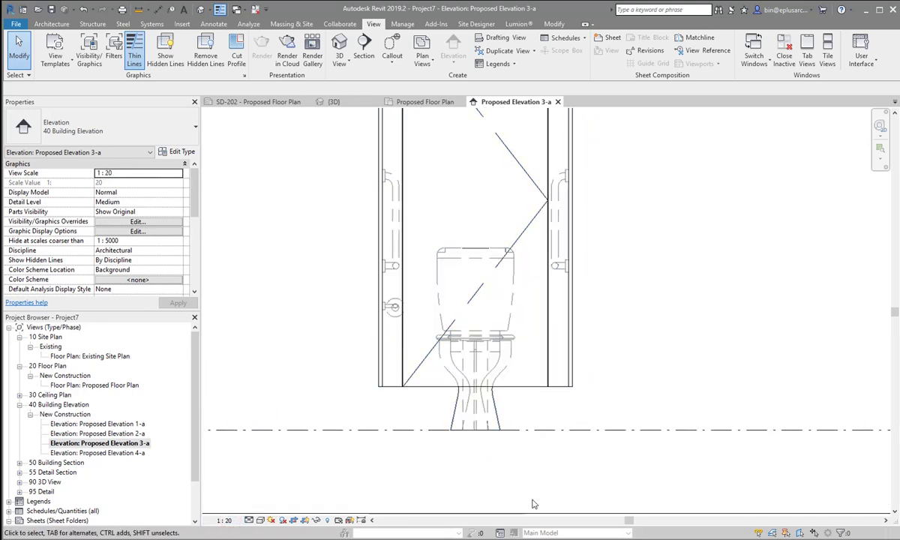
# Step: Apply Remove Hidden Lines to the toilet pedestal in Elevation 3-a
pyautogui.click(203, 58)
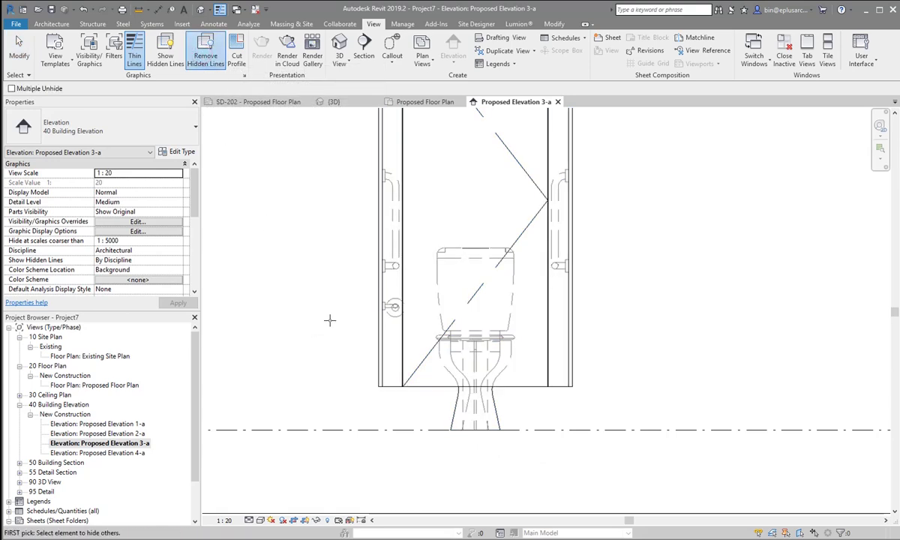
pyautogui.click(496, 407)
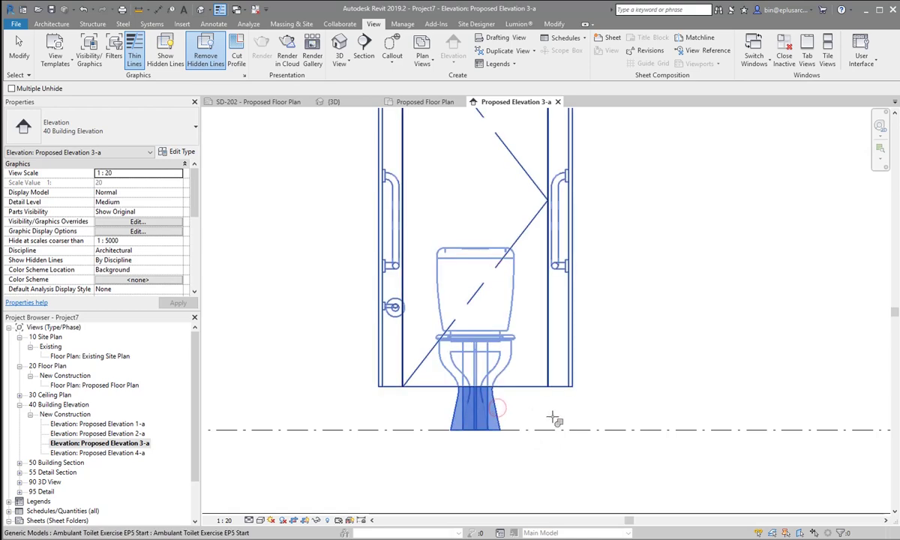
pyautogui.click(496, 409)
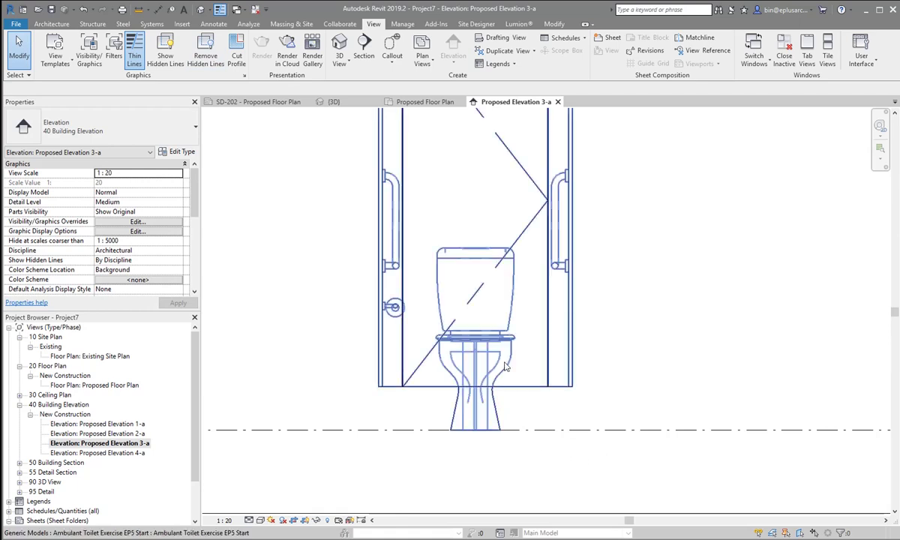
pyautogui.moveTo(508, 335); pyautogui.dragTo(496, 342, button='middle')
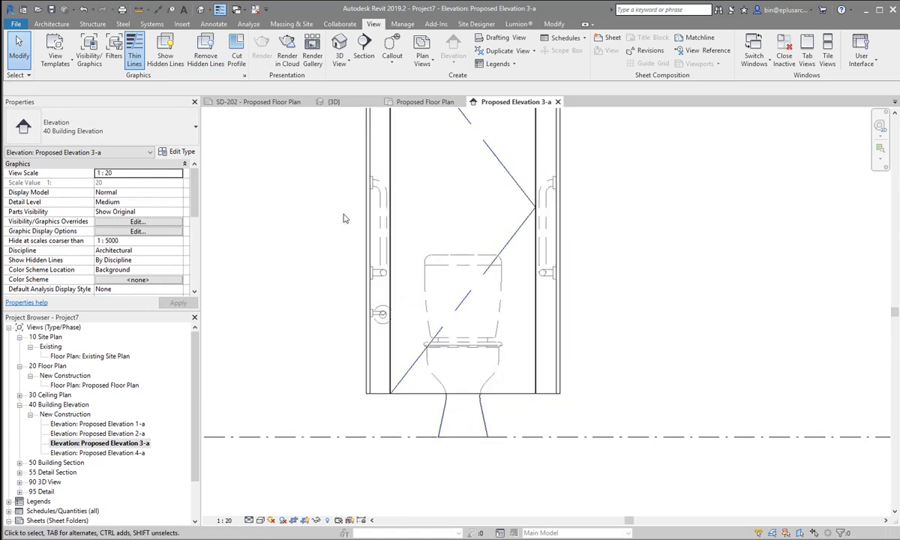
# Step: Exit Remove Hidden Lines and switch the view to the Hidden Line visual style (HL)
pyautogui.click(205, 54)
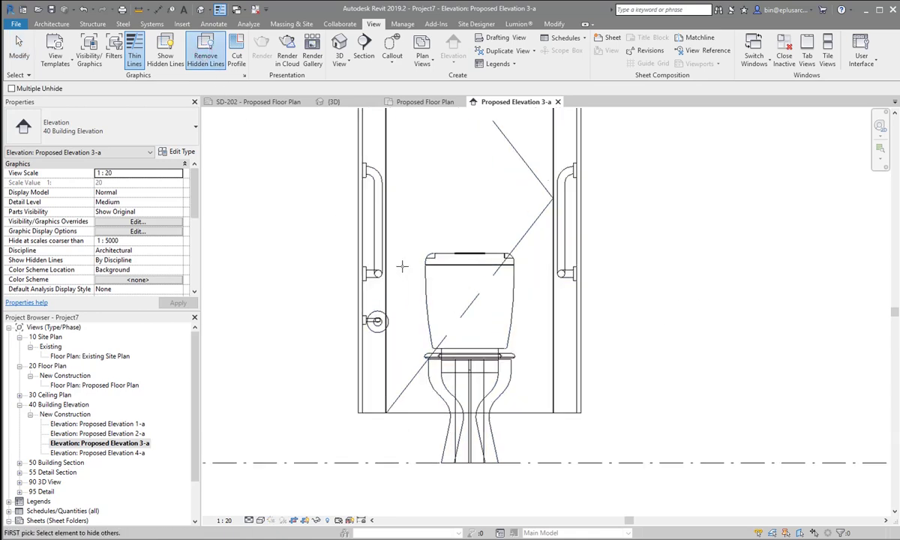
pyautogui.scroll(2, 409, 263)
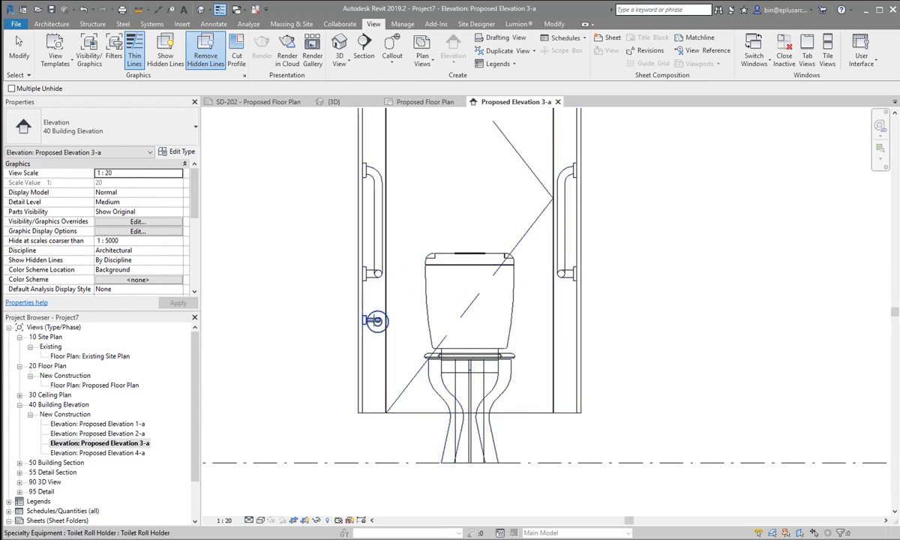
pyautogui.press('Escape')
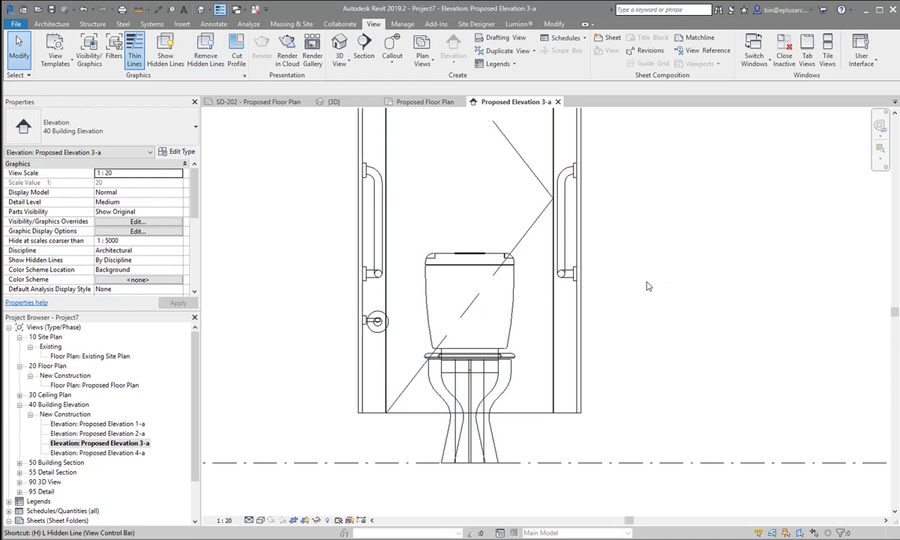
pyautogui.press('l')
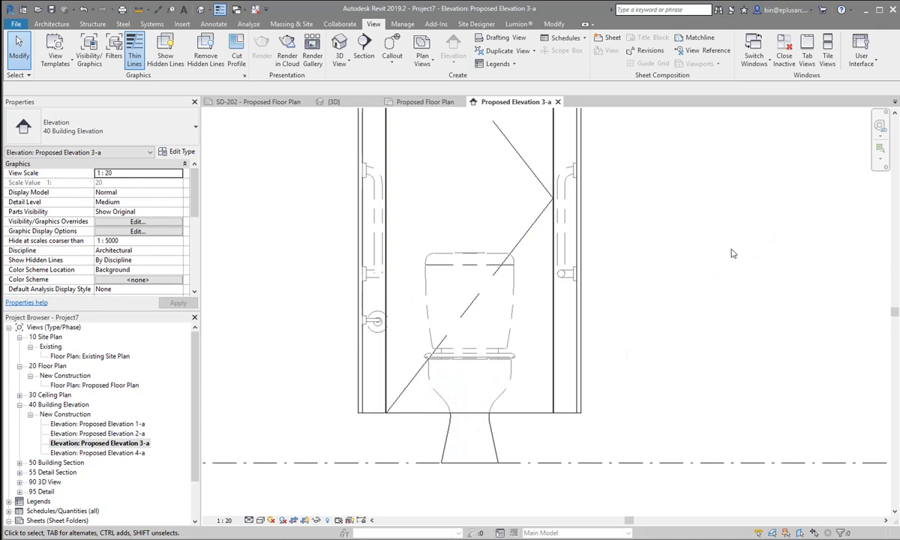
pyautogui.scroll(-1, 547, 298)
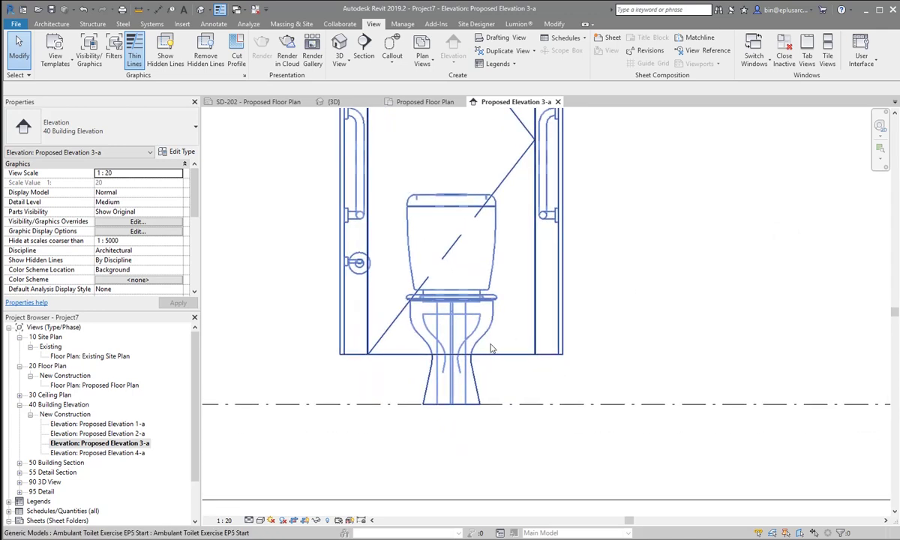
pyautogui.scroll(-1, 498, 364)
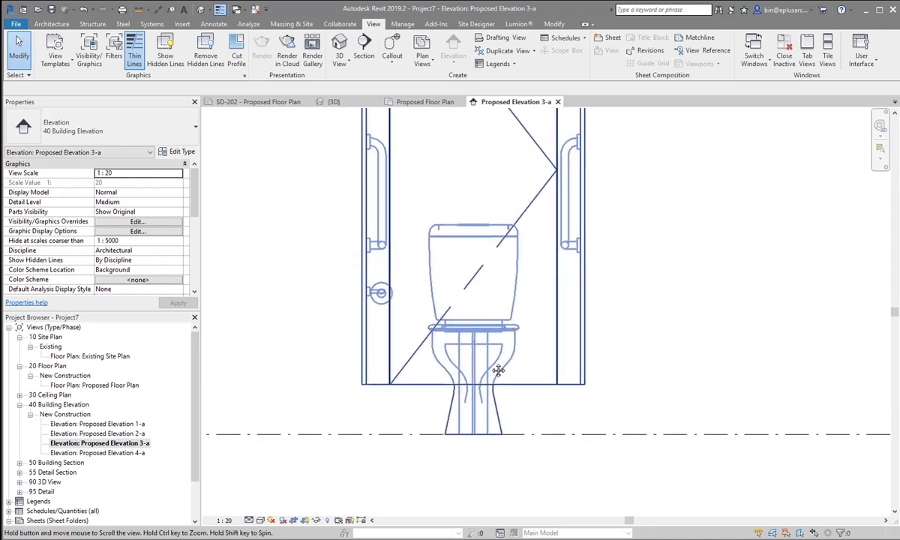
# Step: Open Proposed Elevation 2-a at 1:20 with the fixtures shown through the wall
pyautogui.doubleClick(94, 433)
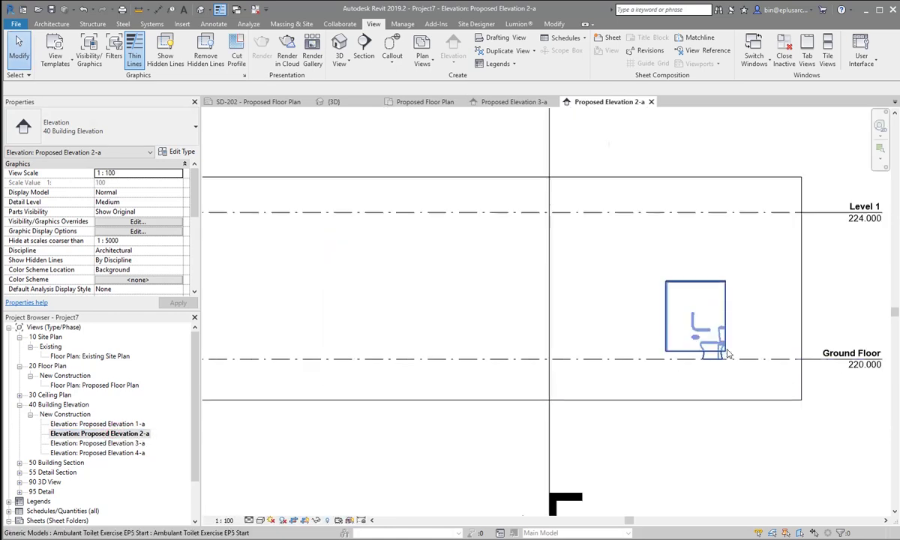
pyautogui.scroll(4, 725, 354)
pyautogui.scroll(2, 607, 345)
pyautogui.scroll(2, 578, 357)
pyautogui.scroll(1, 565, 349)
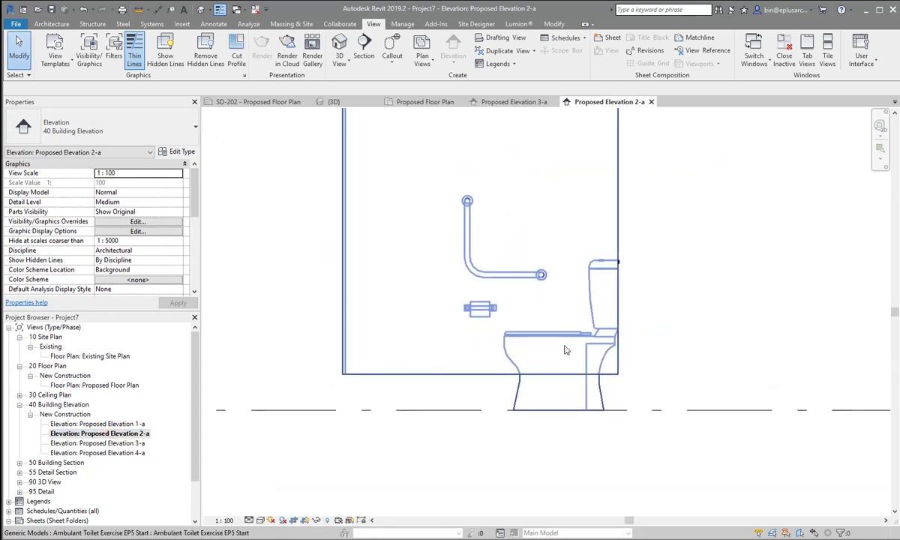
pyautogui.click(164, 56)
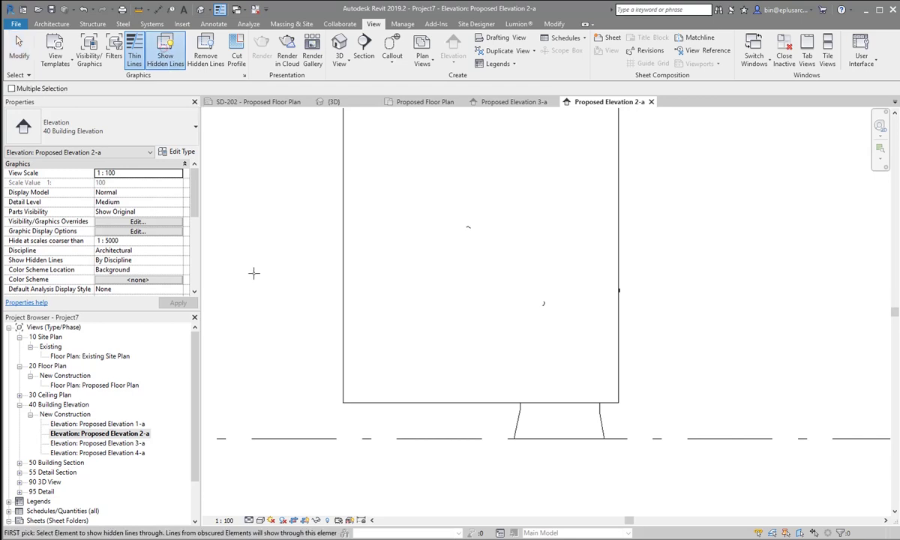
pyautogui.click(373, 403)
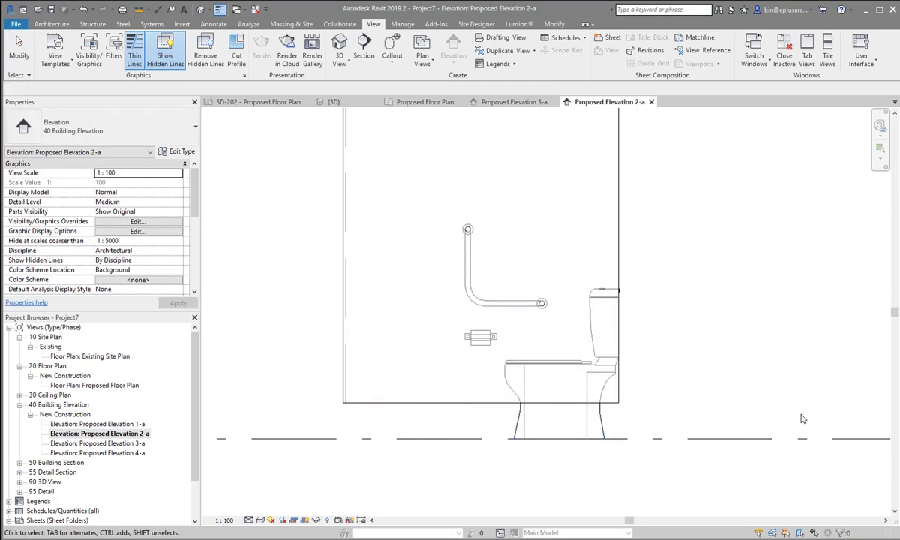
pyautogui.press('Escape')
pyautogui.click(224, 520)
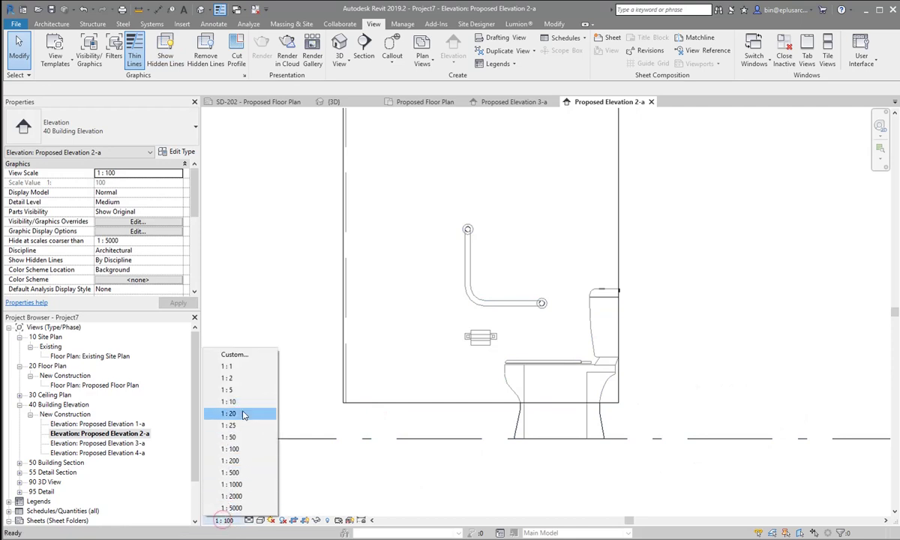
pyautogui.click(228, 413)
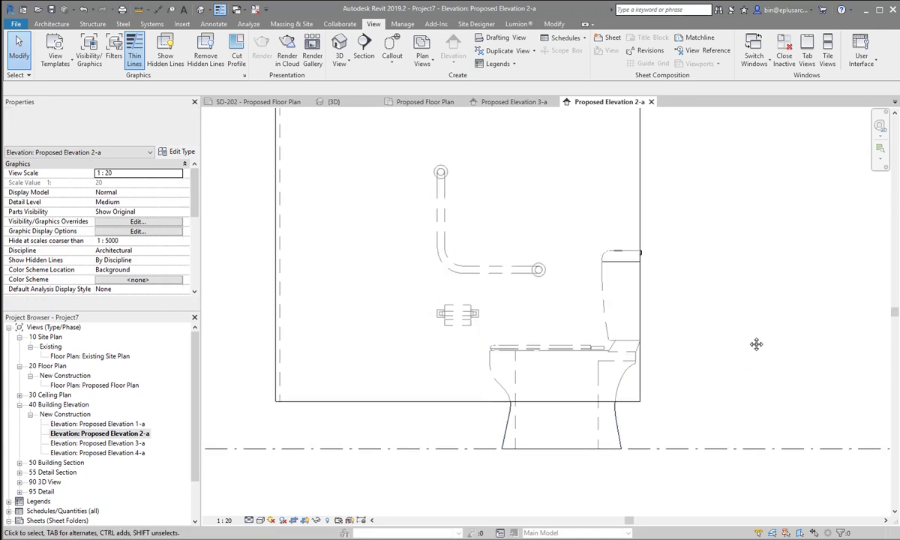
# Step: Remove hidden lines from the toilet and the toilet roll holder
pyautogui.click(206, 62)
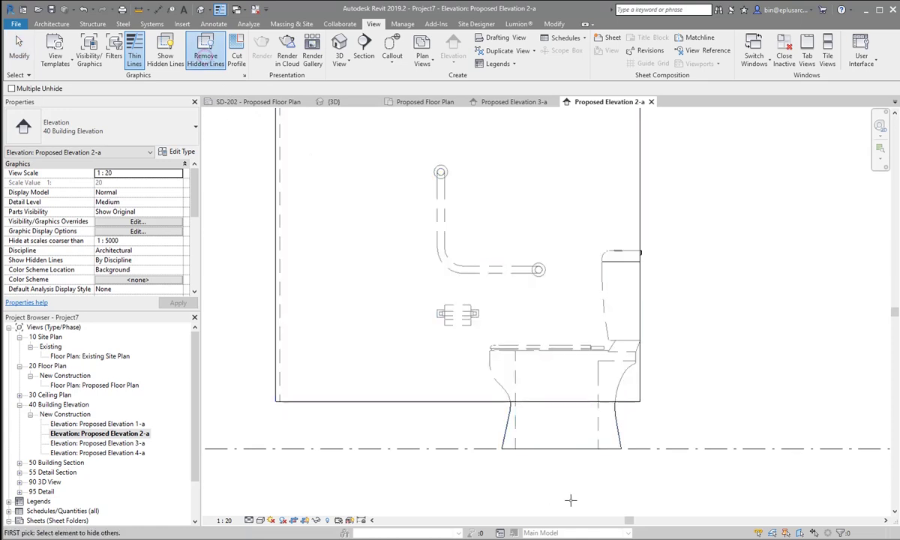
pyautogui.click(504, 425)
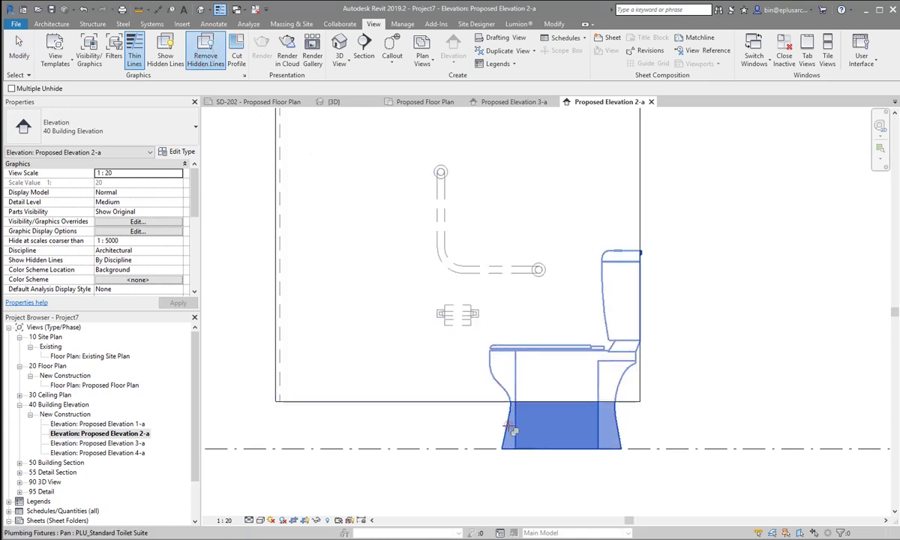
pyautogui.click(509, 430)
pyautogui.press('Escape')
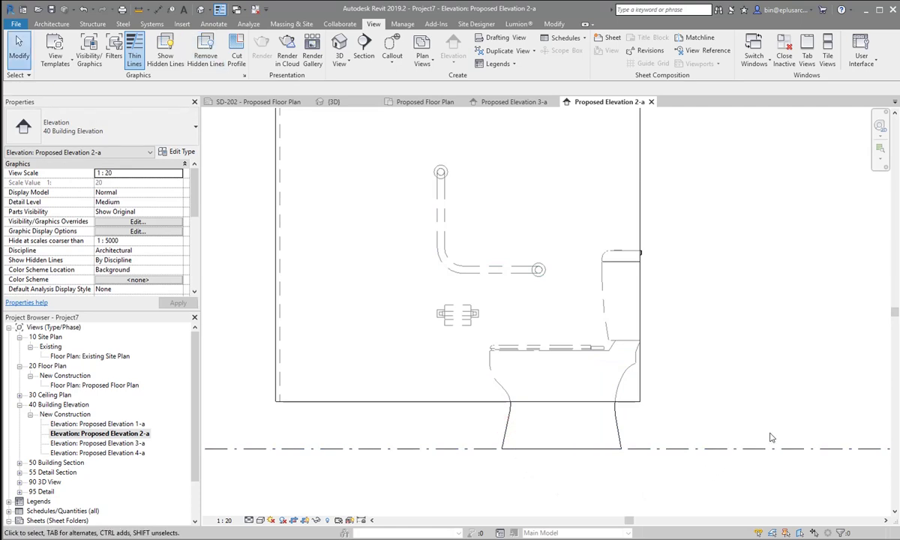
pyautogui.click(205, 53)
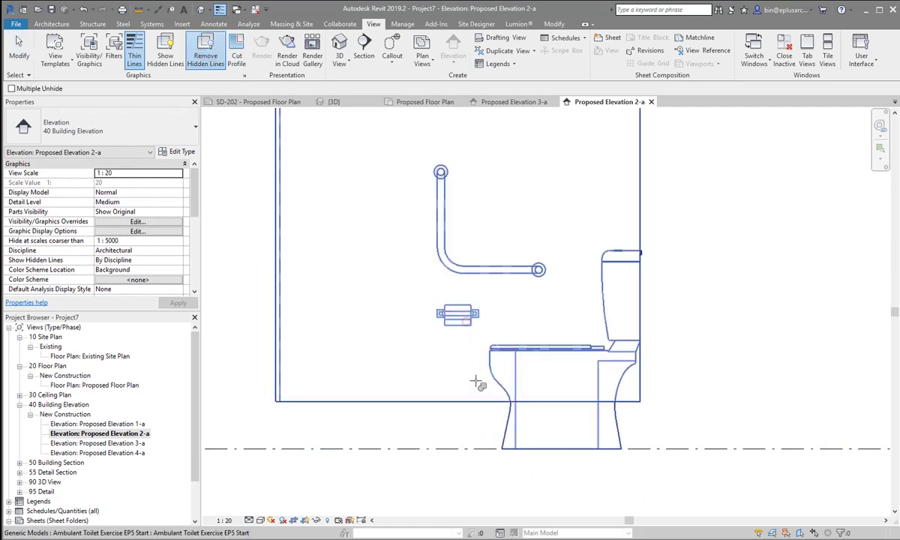
pyautogui.click(467, 321)
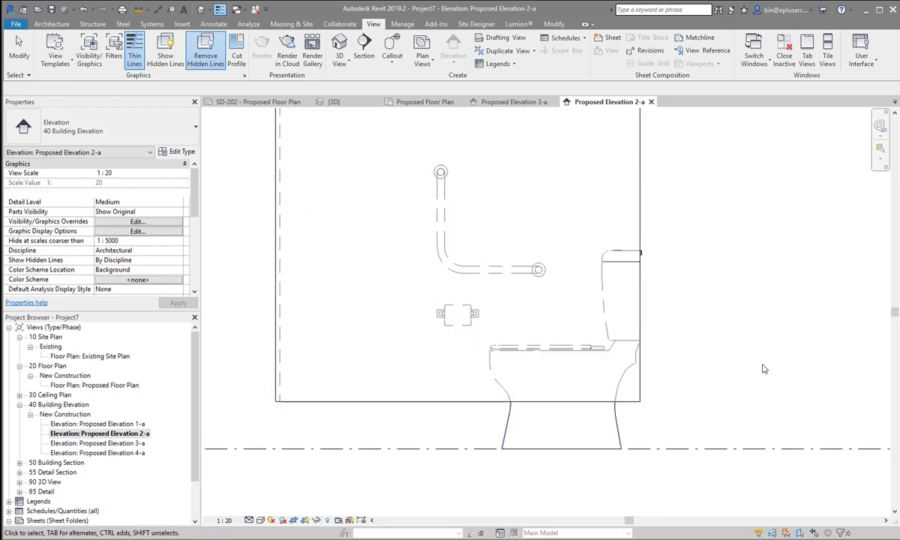
pyautogui.press('Escape')
# Step: Remove hidden lines from the grab rail and end the tool
pyautogui.click(205, 51)
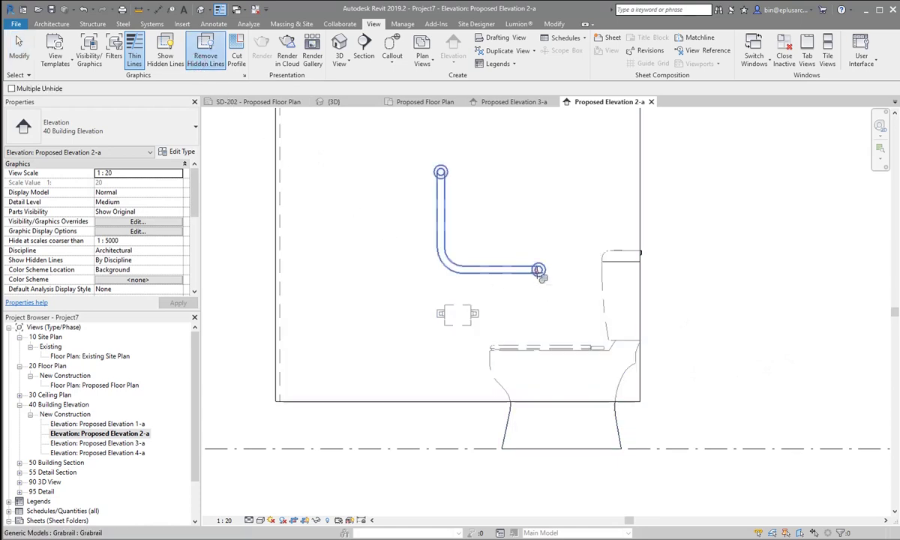
pyautogui.click(539, 272)
pyautogui.click(539, 270)
pyautogui.press('Escape')
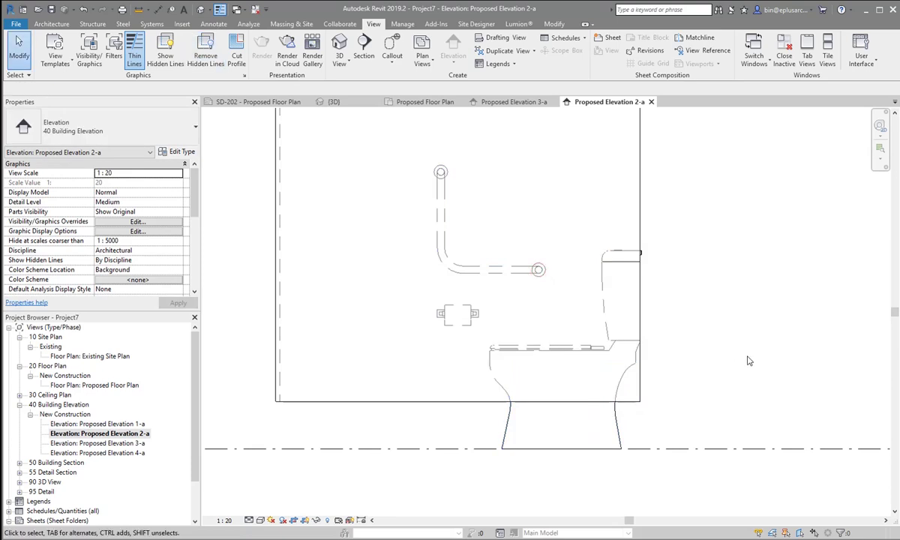
pyautogui.scroll(-2, 747, 360)
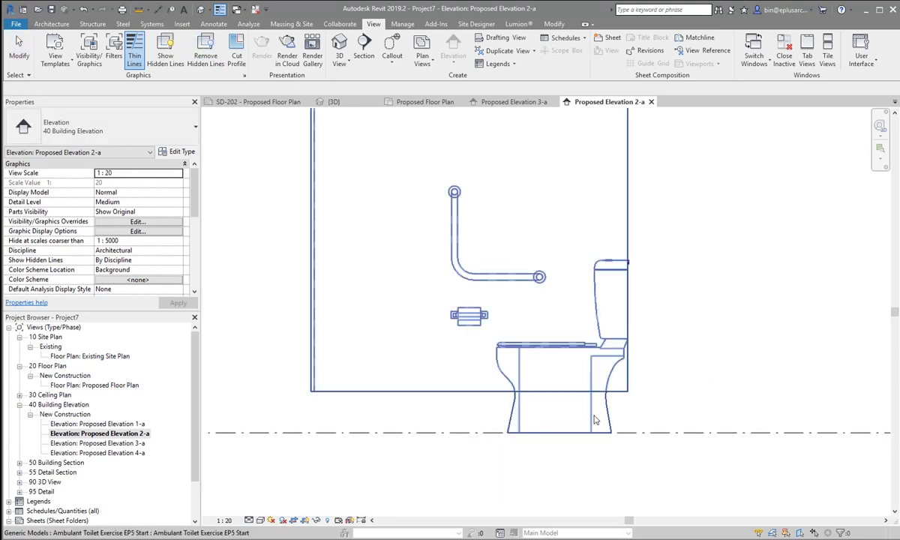
pyautogui.press('Escape')
# Step: Open Proposed Elevation 4-a and show the fixtures through the cubicle wall
pyautogui.doubleClick(135, 444)
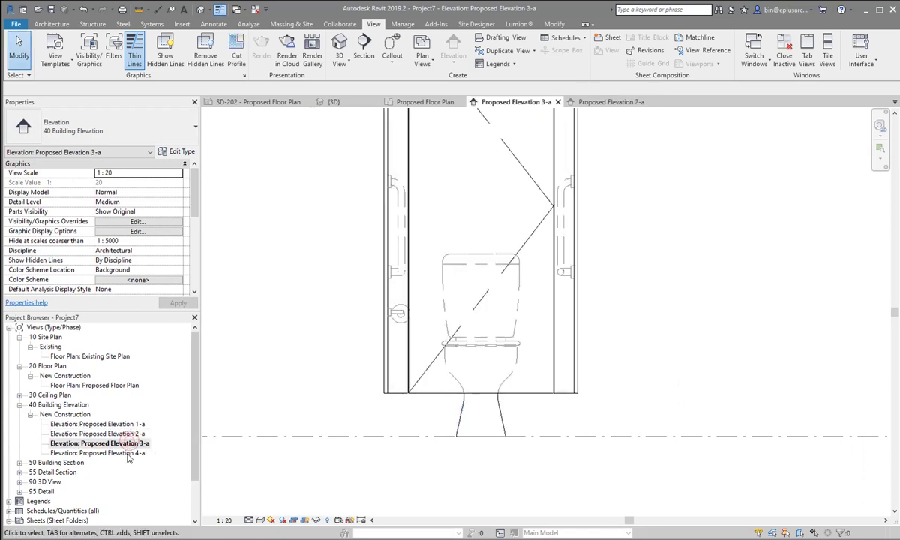
pyautogui.doubleClick(128, 454)
pyautogui.scroll(3, 465, 357)
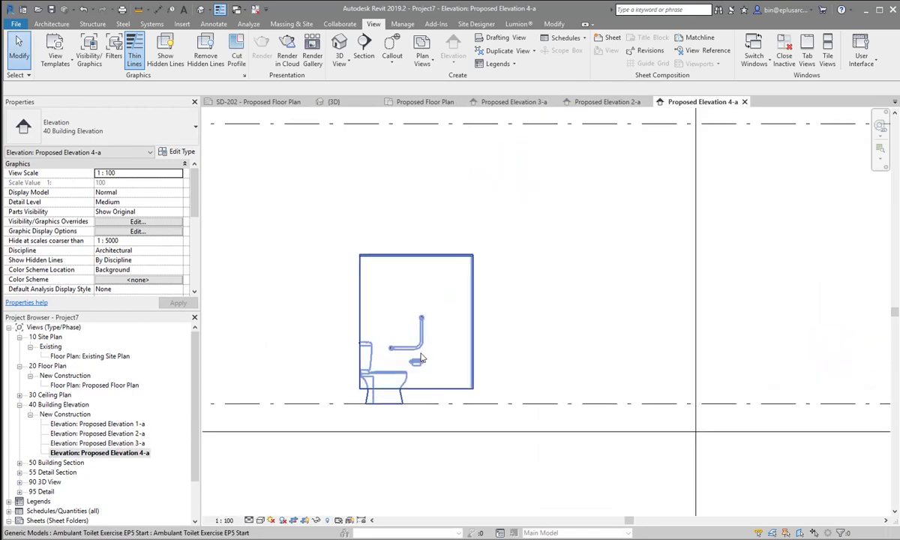
pyautogui.scroll(1, 270, 367)
pyautogui.click(165, 56)
pyautogui.click(537, 391)
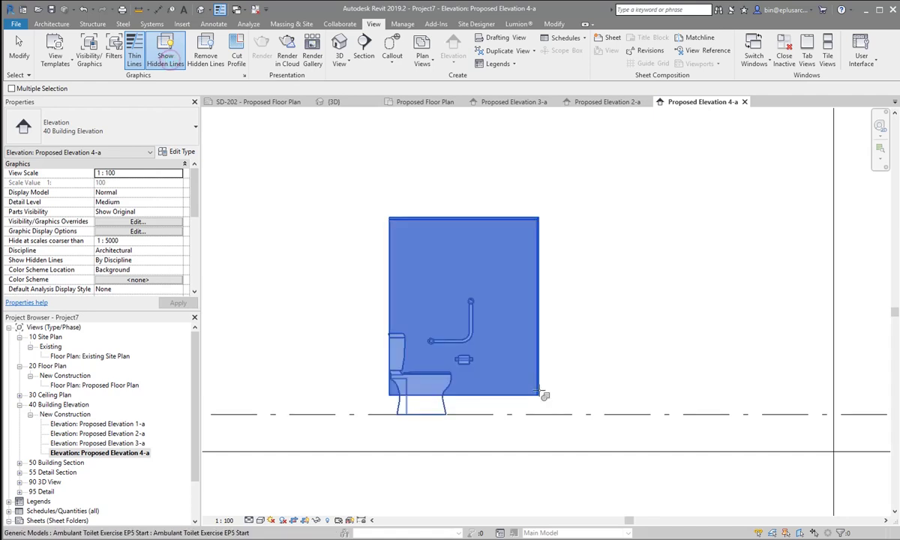
pyautogui.click(544, 395)
pyautogui.scroll(2, 472, 419)
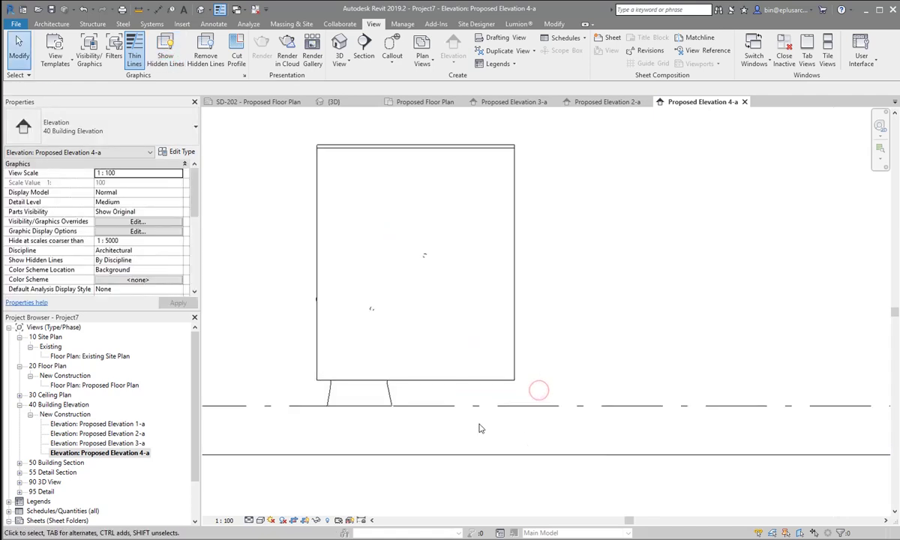
# Step: Set the scale to 1:20, remove hidden lines on the toilet pan, and fit the view
pyautogui.click(225, 520)
pyautogui.click(237, 411)
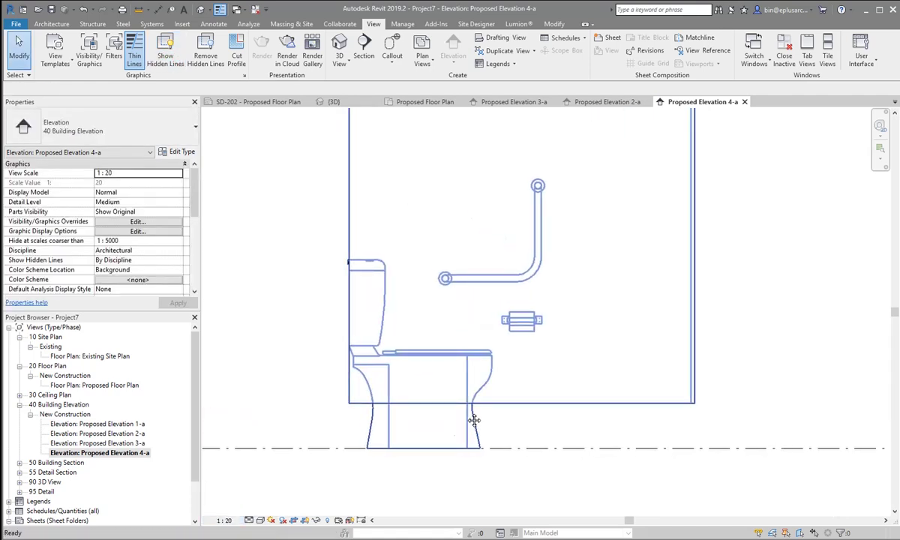
pyautogui.click(205, 54)
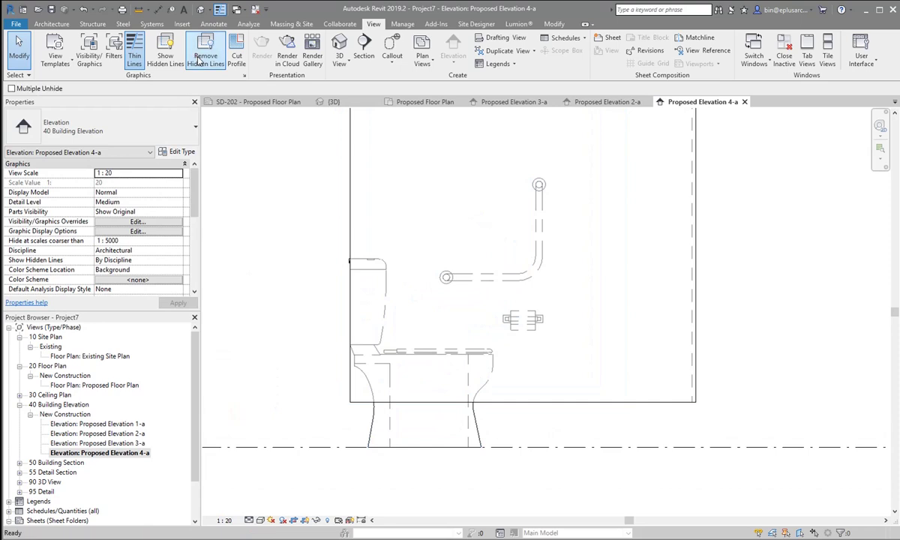
pyautogui.click(478, 429)
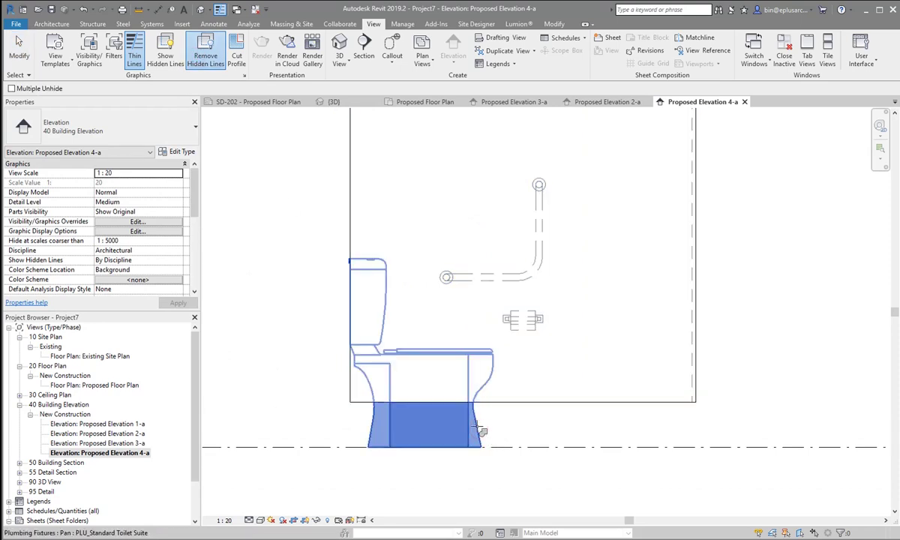
pyautogui.click(478, 428)
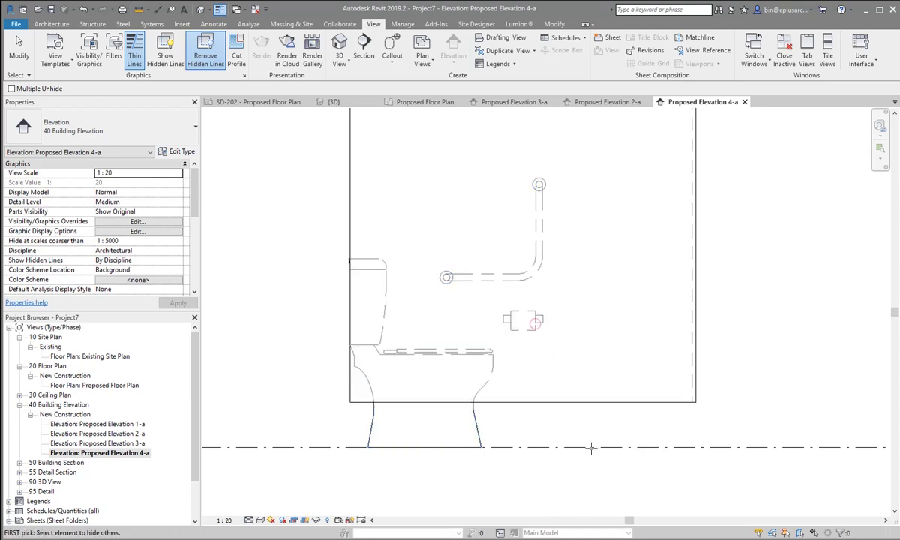
pyautogui.press('Escape')
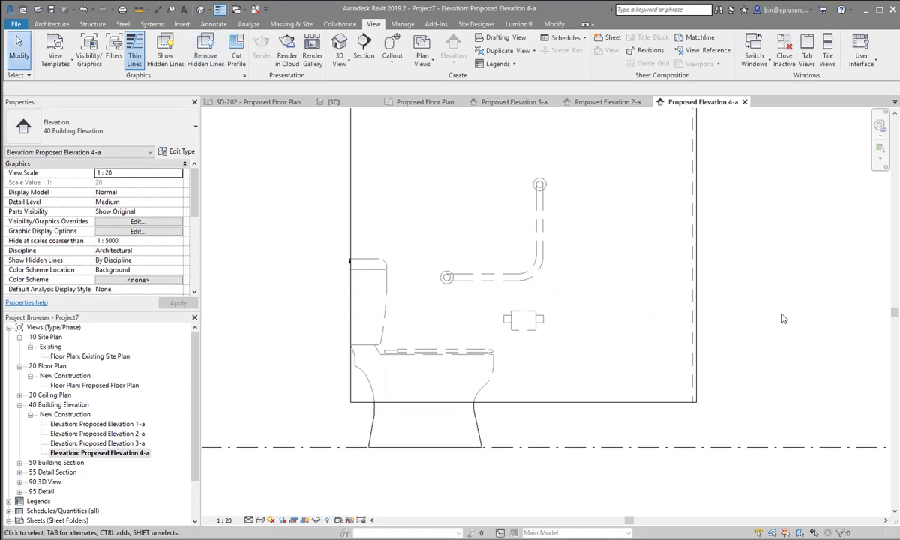
pyautogui.scroll(-3, 784, 323)
pyautogui.moveTo(706, 350); pyautogui.dragTo(636, 386, button='middle')
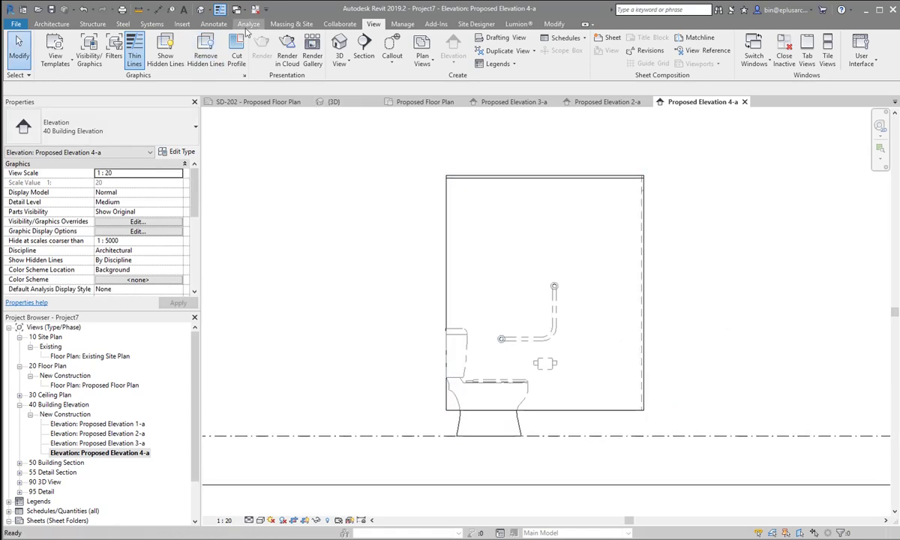
# Step: Open the default {3D} view and orient it to show the whole cubicle enclosure
pyautogui.click(201, 10)
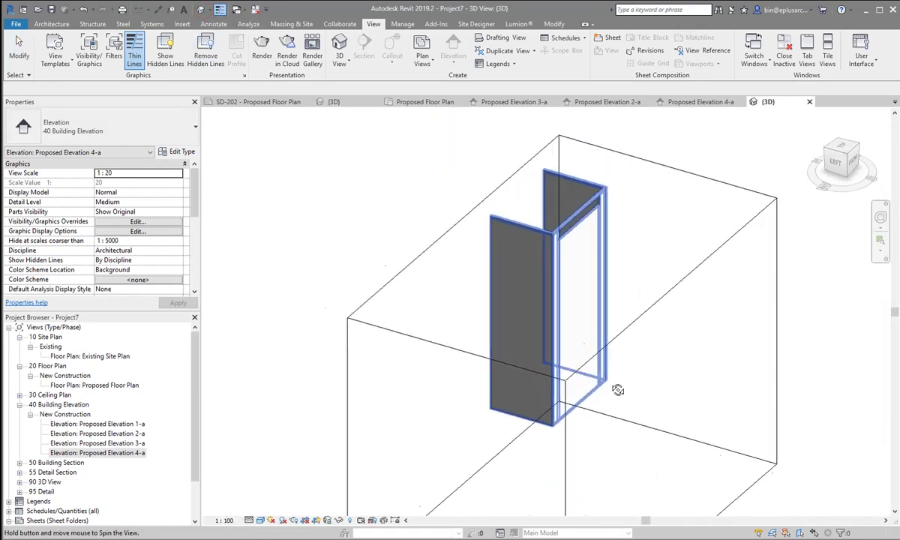
pyautogui.scroll(-3, 110, 265)
pyautogui.click(99, 231)
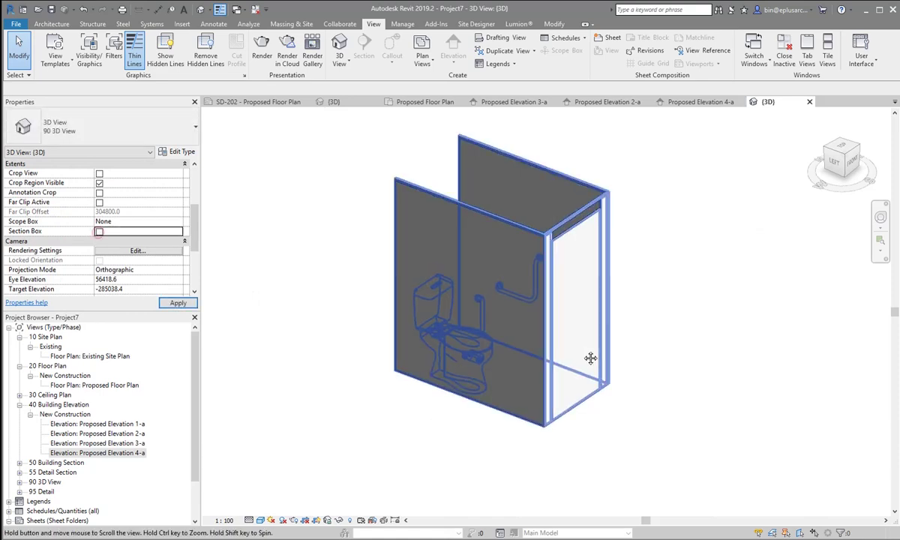
pyautogui.scroll(5, 514, 361)
pyautogui.scroll(-2, 776, 353)
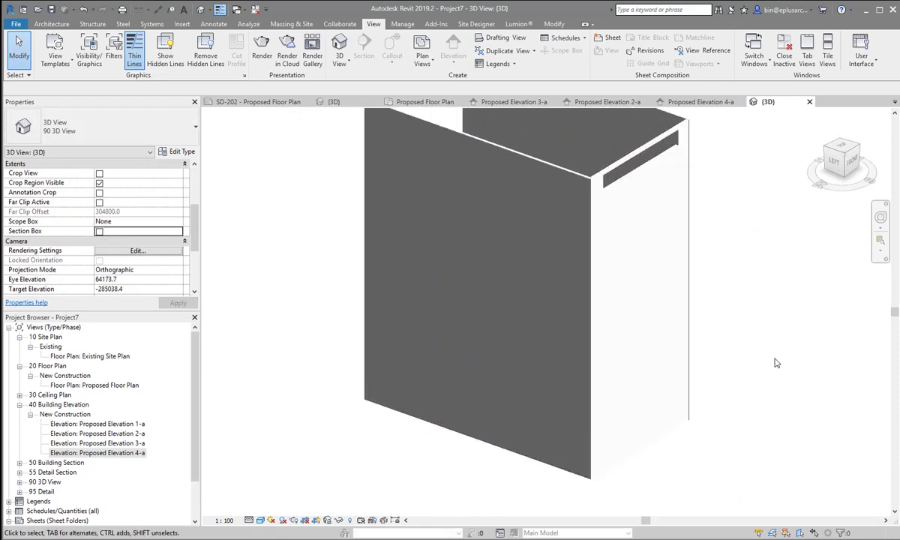
pyautogui.click(844, 158)
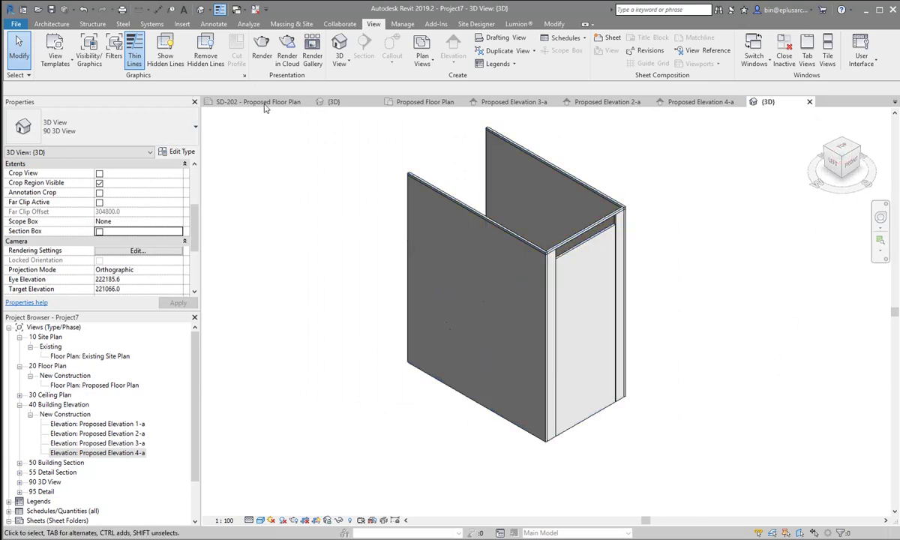
# Step: Set Wireframe, show hidden lines through the walls, then try the Hidden Line style
pyautogui.click(259, 520)
pyautogui.click(272, 453)
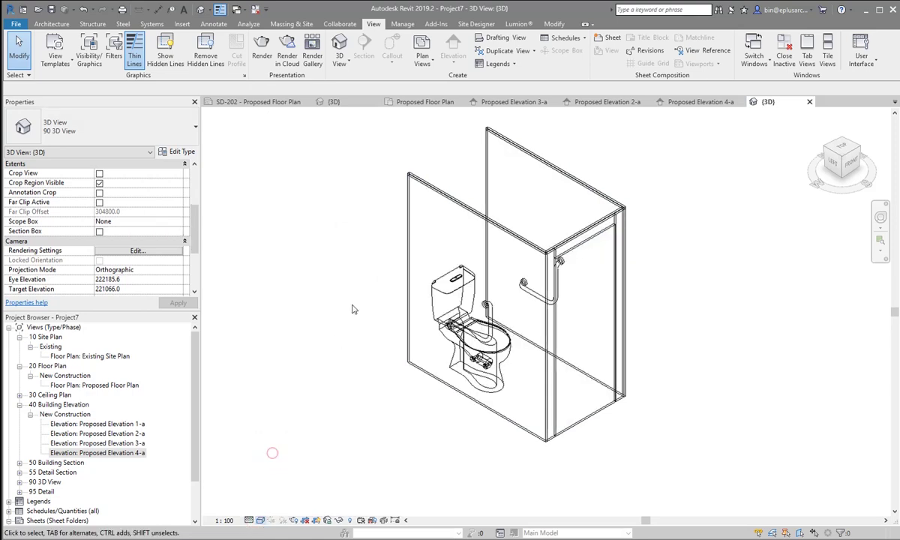
pyautogui.click(158, 56)
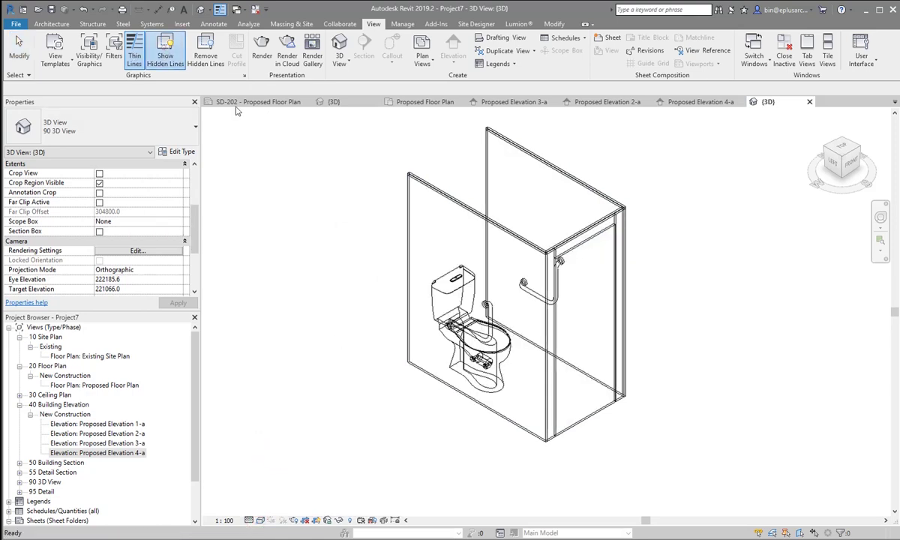
pyautogui.click(443, 196)
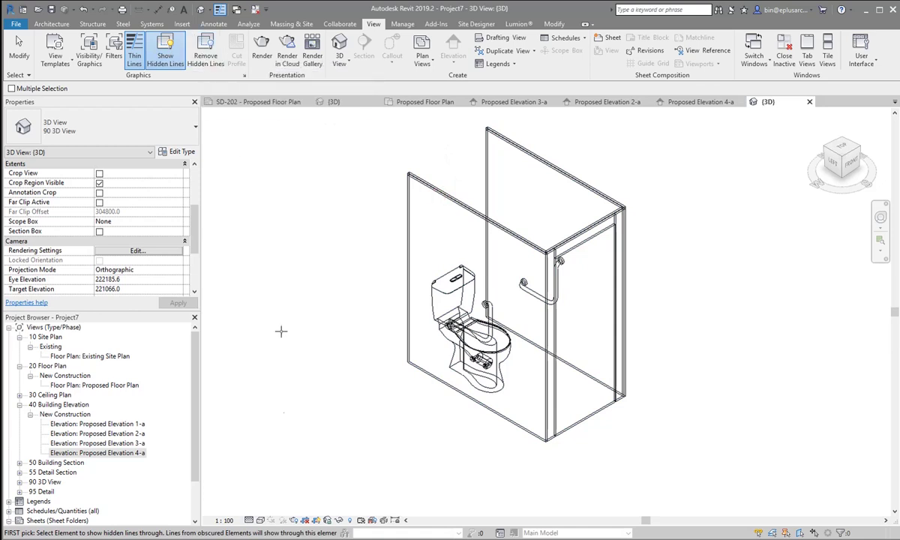
pyautogui.click(272, 520)
pyautogui.click(275, 465)
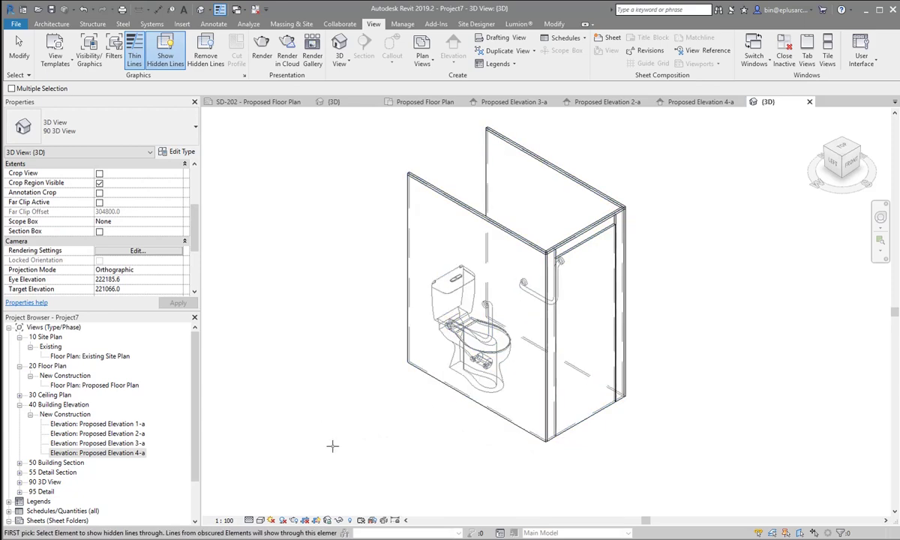
# Step: Return to Wireframe and apply Remove Hidden Lines to the toilet and enclosure
pyautogui.click(261, 520)
pyautogui.click(258, 426)
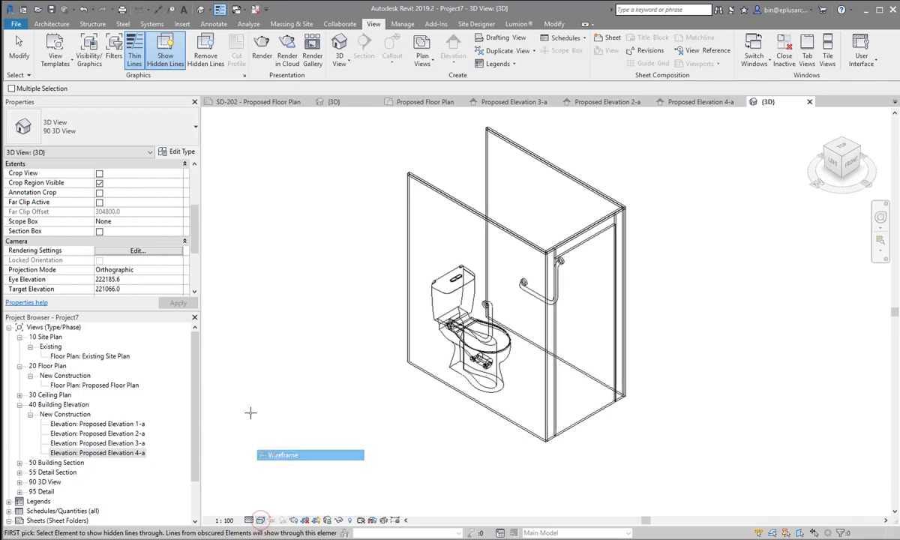
pyautogui.click(206, 56)
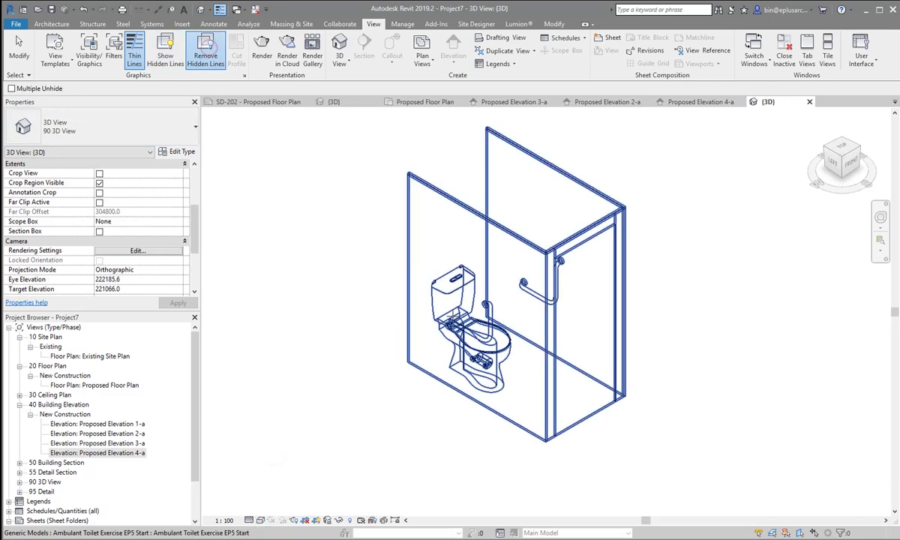
pyautogui.click(455, 288)
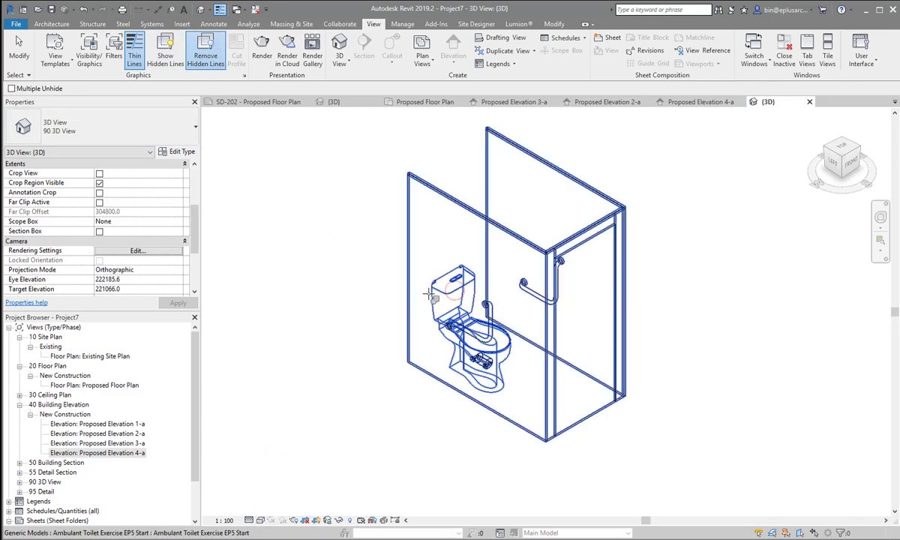
pyautogui.click(442, 311)
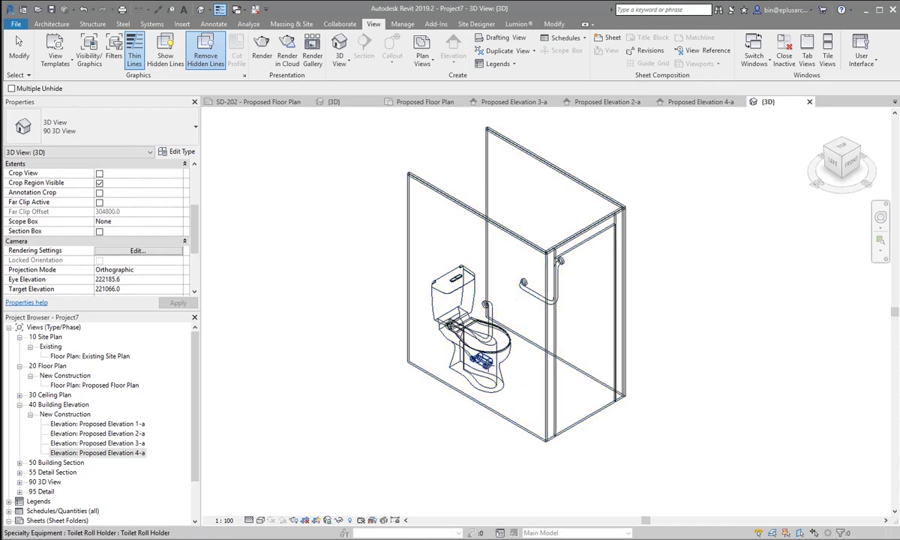
# Step: Change the 3D visual style and remove hidden lines on the walls so fixtures are hidden
pyautogui.press('h')
pyautogui.press('i')
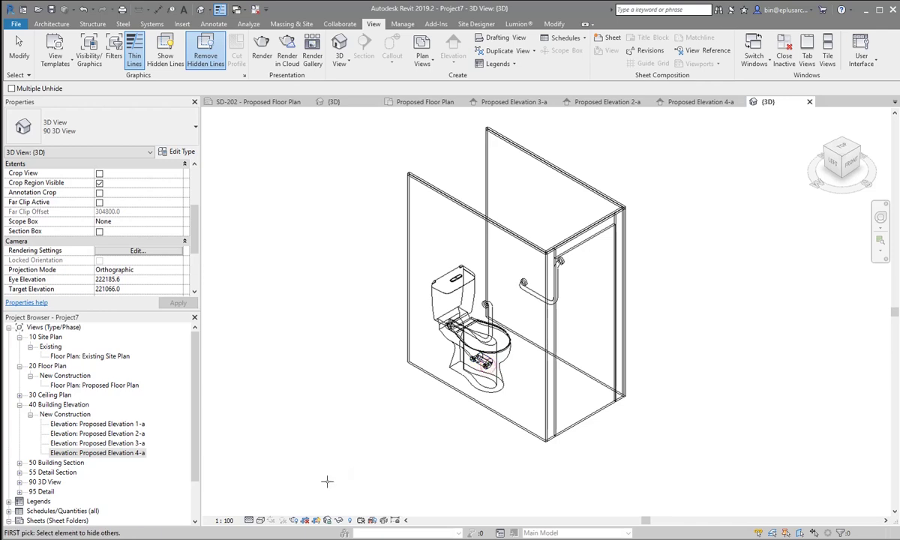
pyautogui.click(260, 519)
pyautogui.click(270, 468)
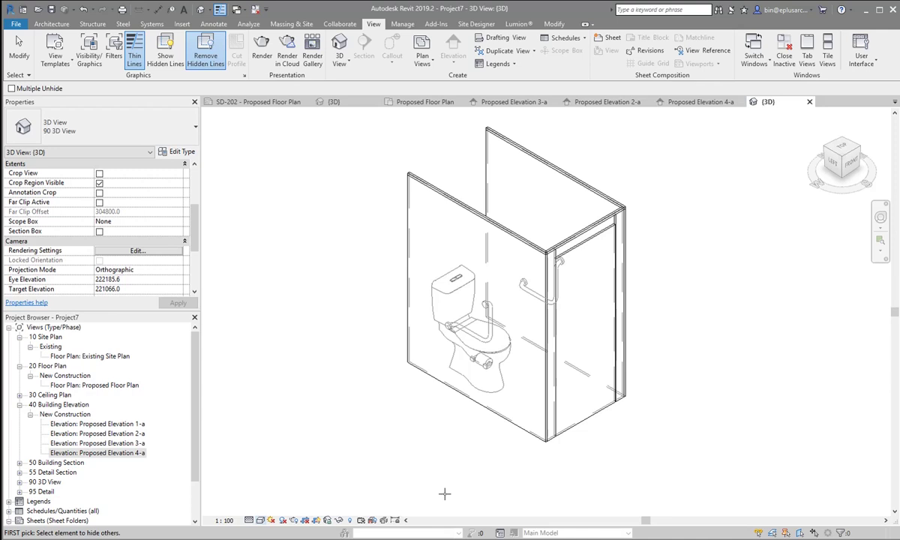
pyautogui.moveTo(414, 484)
pyautogui.keyDown('shift'); pyautogui.mouseDown(button='middle')
pyautogui.moveTo(484, 460)
pyautogui.moveTo(381, 450)
pyautogui.moveTo(373, 436)
pyautogui.moveTo(475, 472)
pyautogui.moveTo(482, 454)
pyautogui.moveTo(642, 468)
pyautogui.moveTo(542, 441)
pyautogui.mouseUp(button='middle'); pyautogui.keyUp('shift')
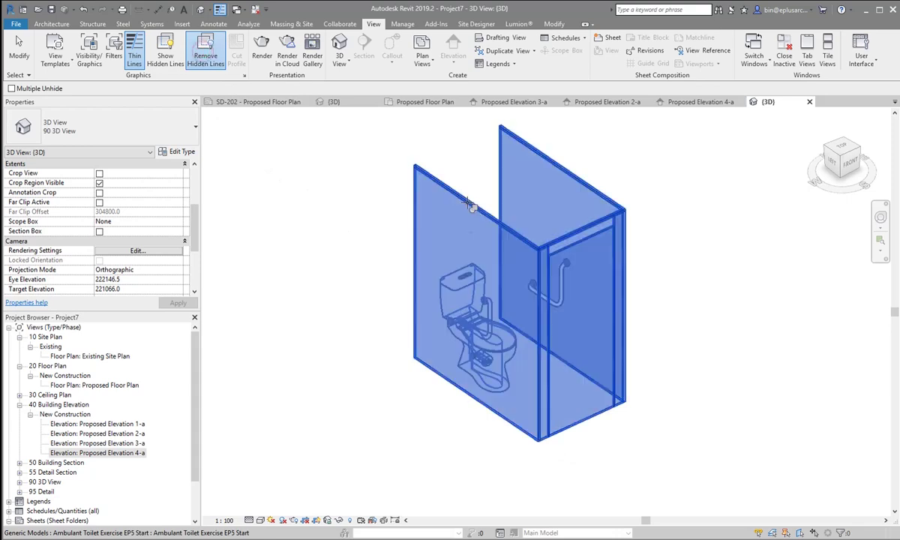
pyautogui.click(468, 204)
pyautogui.press('Escape')
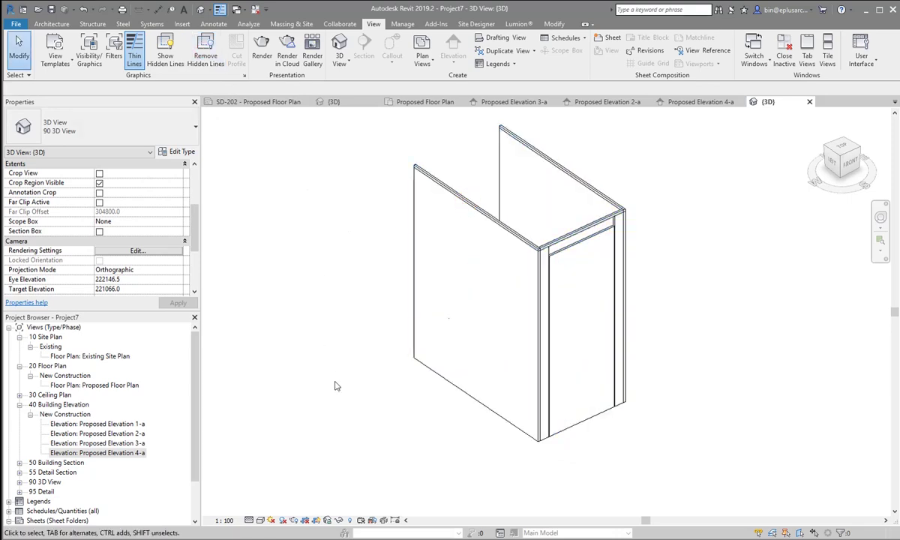